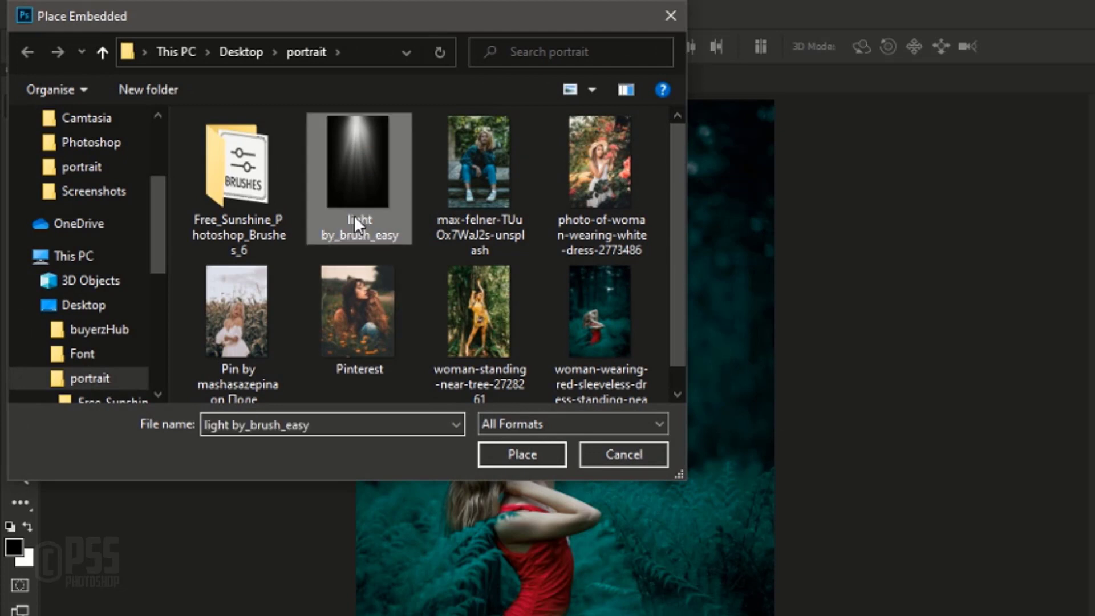
Place the "light by_brush_easy" image into the forest photo and enlarge it to about 1072%
left_click(509, 454)
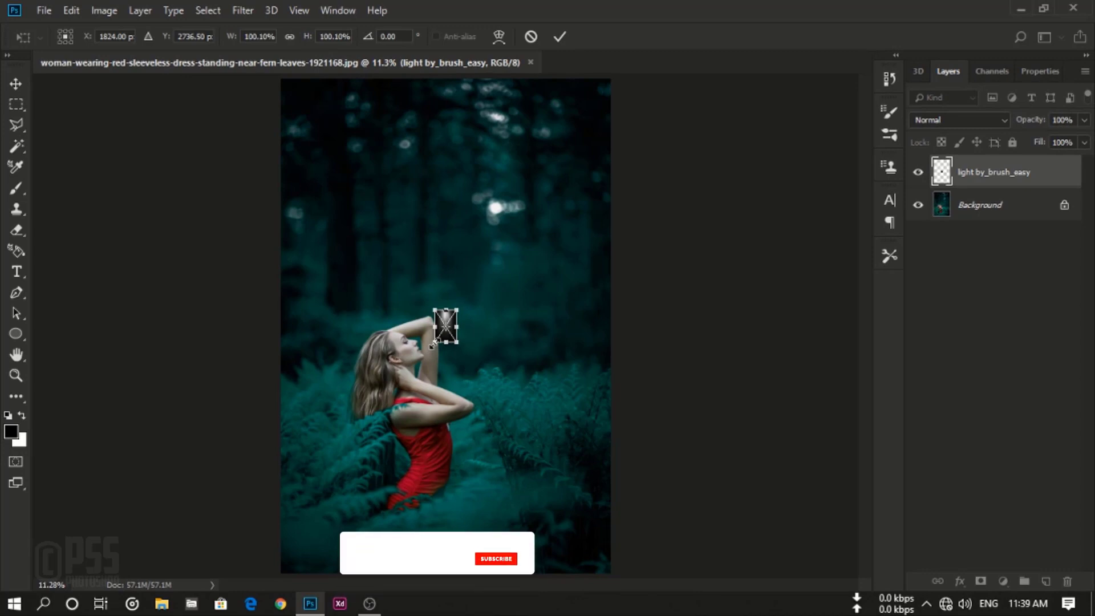
left_click_drag(432, 343, 277, 544)
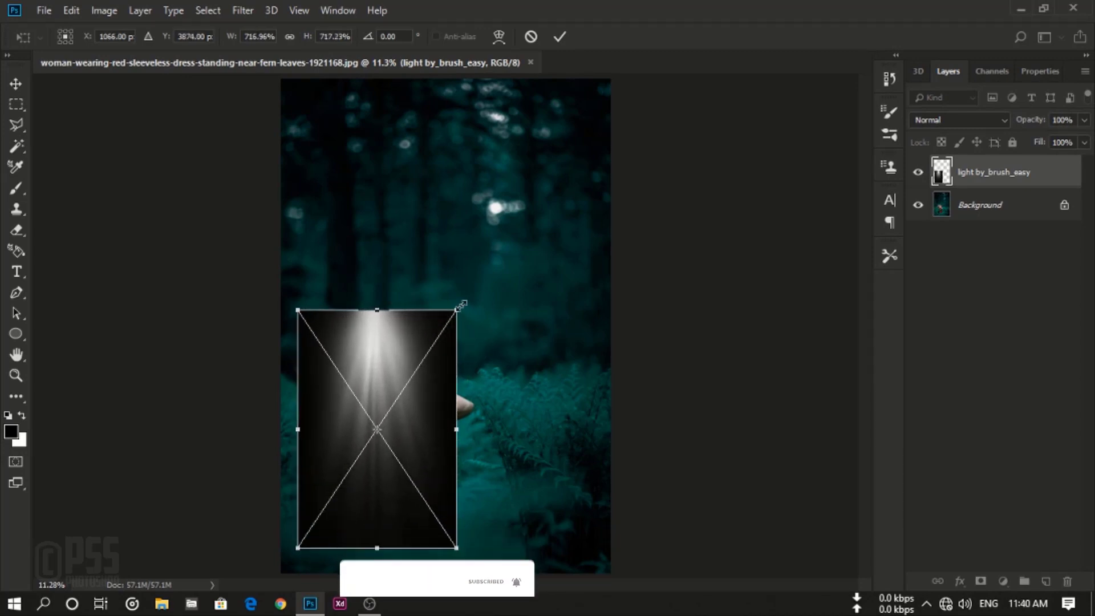
left_click_drag(460, 312, 558, 204)
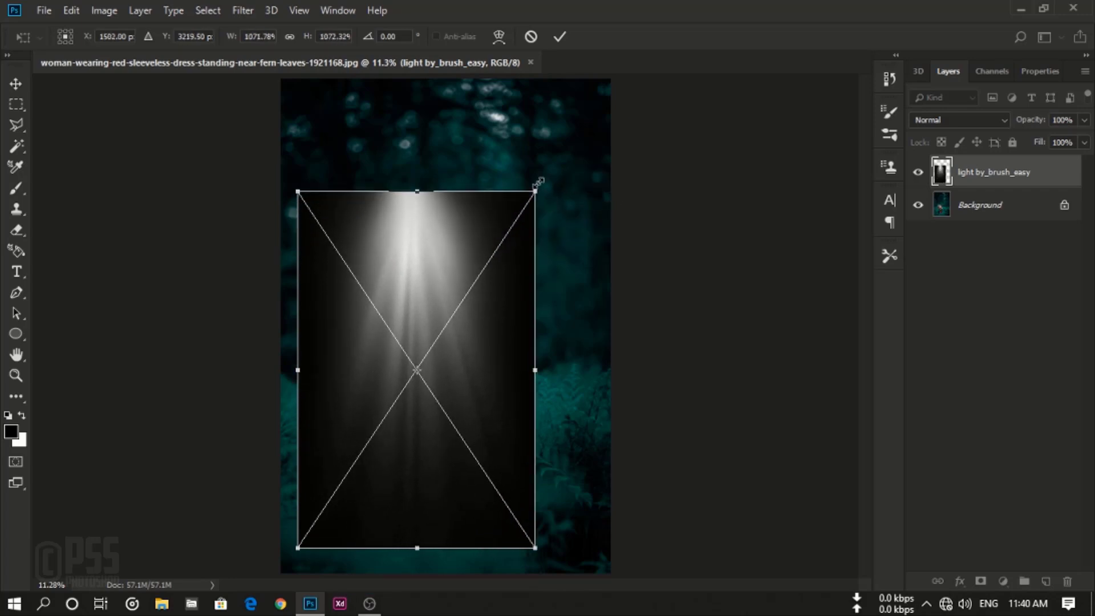
Rotate the light image about 27.6°, move its bright end to the photo's upper-right corner and enlarge it to about 1253% by 1467%
left_click_drag(547, 177, 633, 240)
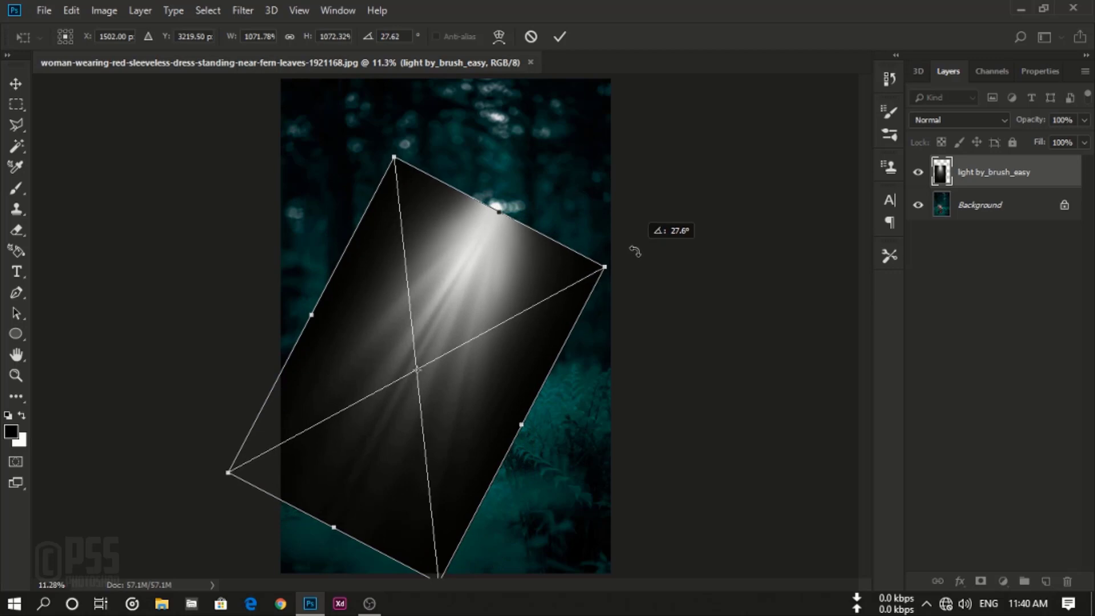
left_click_drag(473, 255, 568, 117)
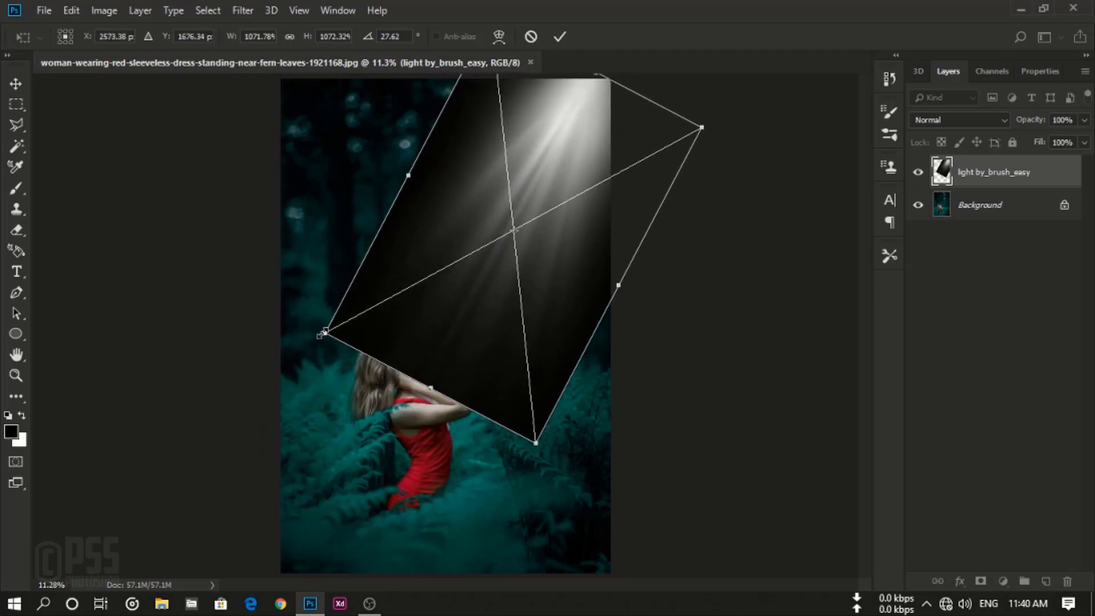
left_click_drag(321, 338, 223, 434)
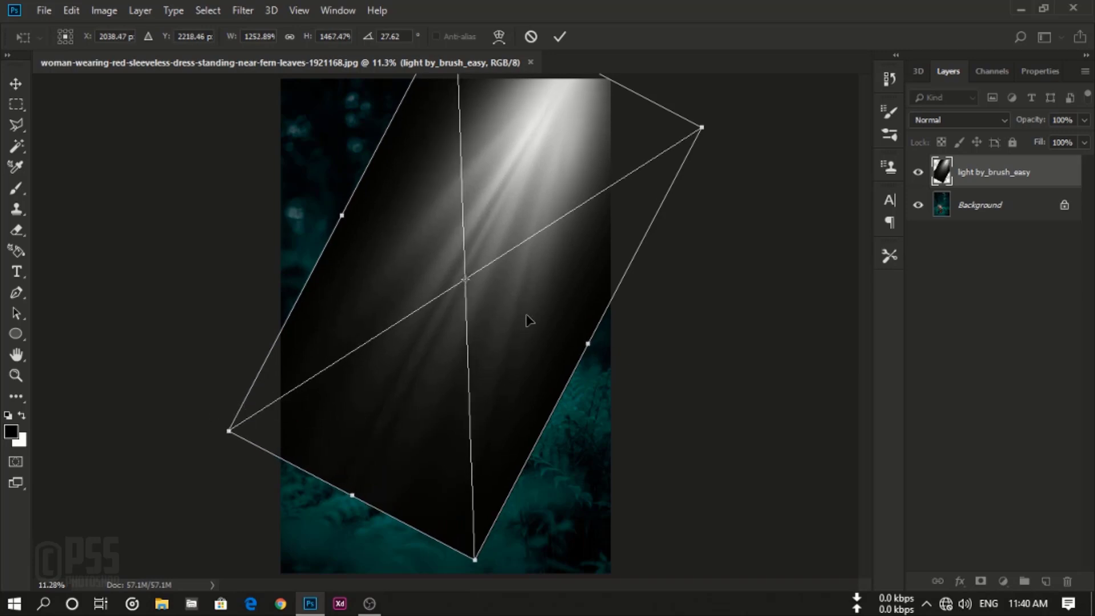
left_click_drag(528, 317, 535, 324)
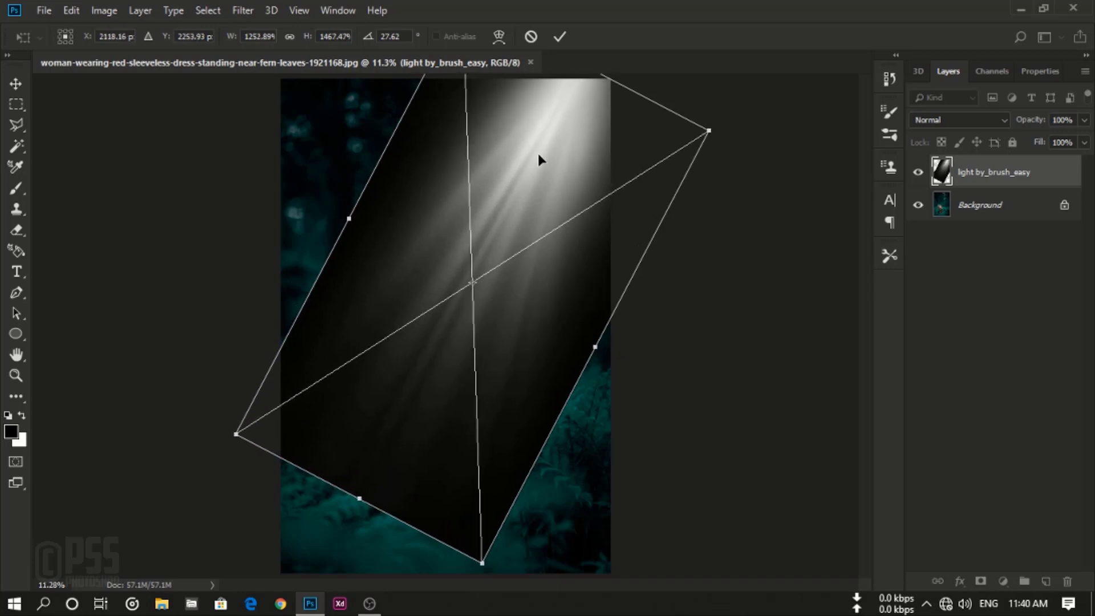
left_click(559, 37)
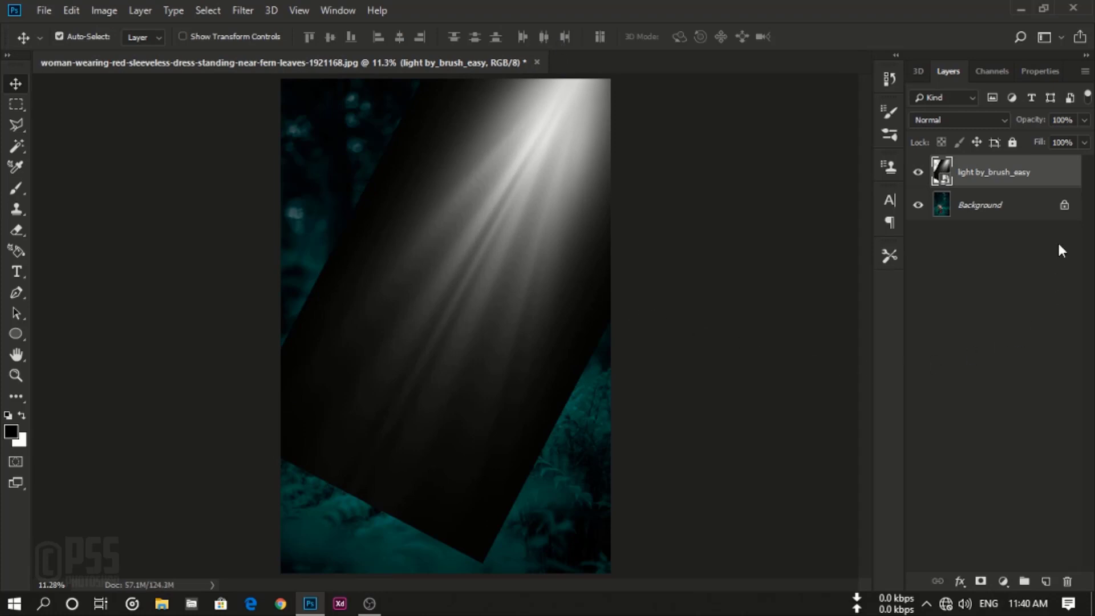
Set the light layer's blend mode to Screen and transform it to about 28.7° rotation, 1196% width and 1502% height
left_click(994, 120)
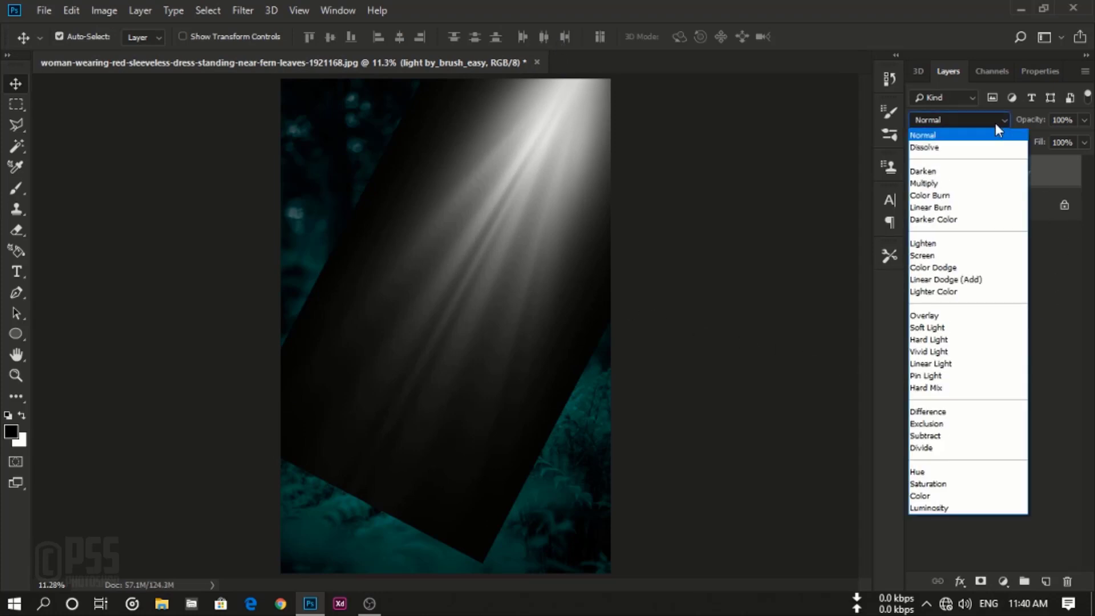
left_click(945, 262)
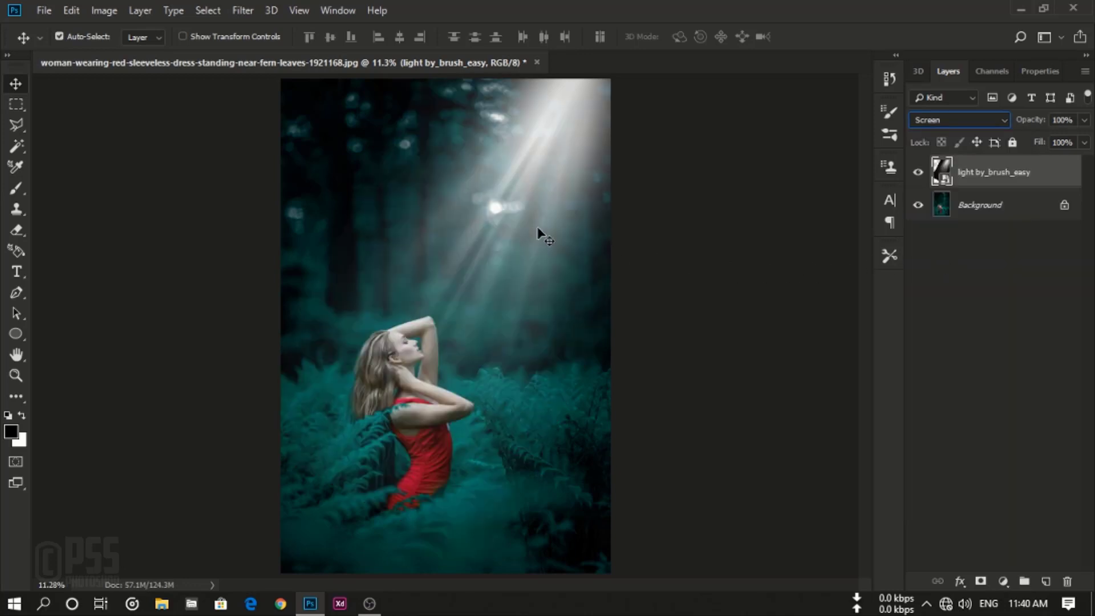
key("ctrl+t")
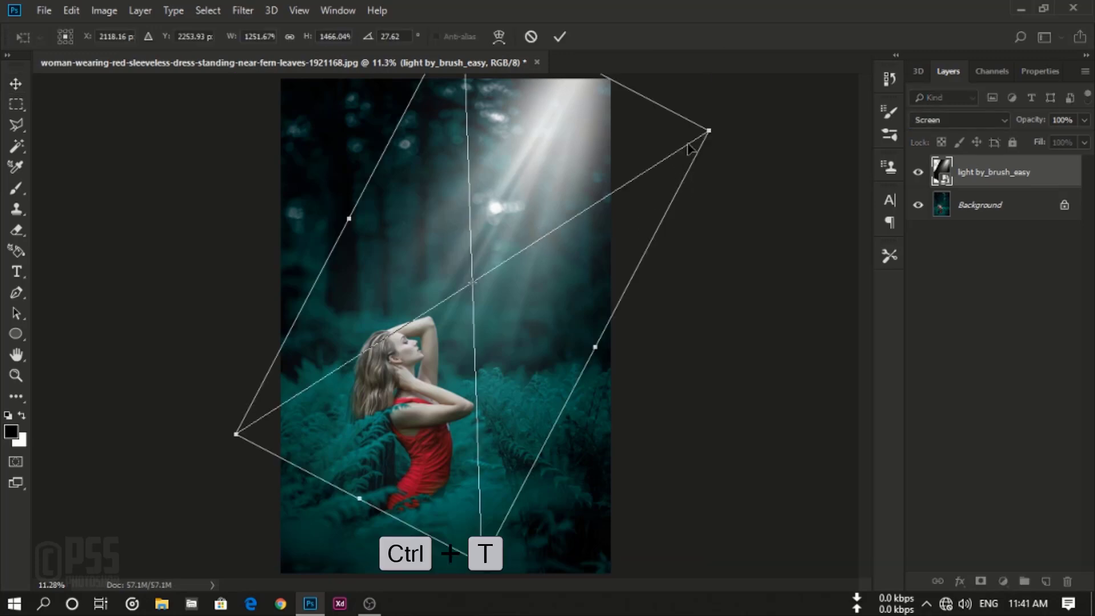
left_click_drag(730, 126, 743, 138)
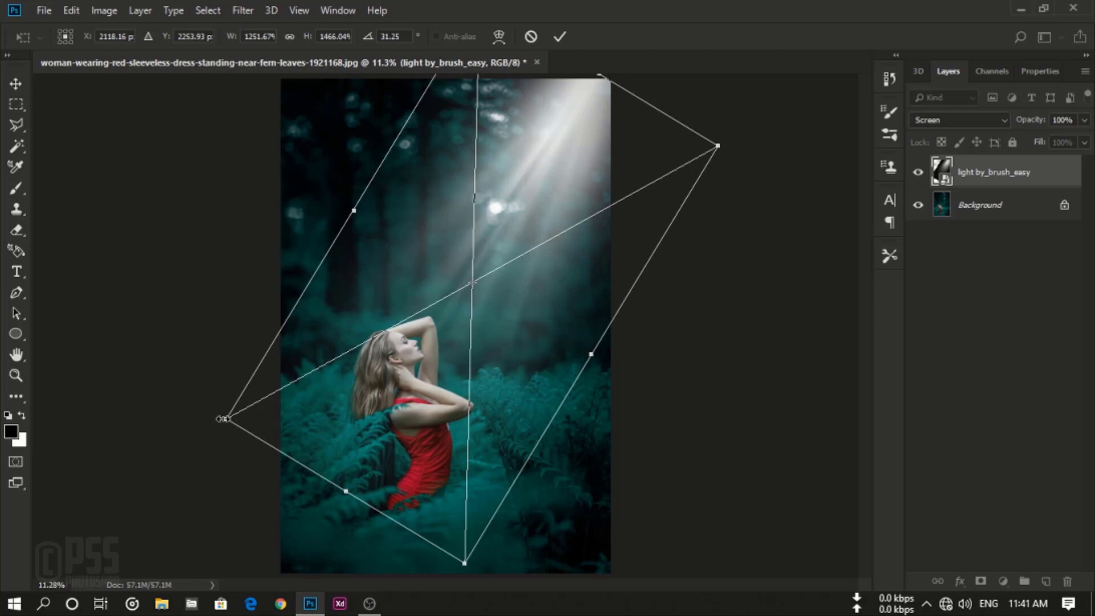
left_click_drag(225, 424, 219, 432)
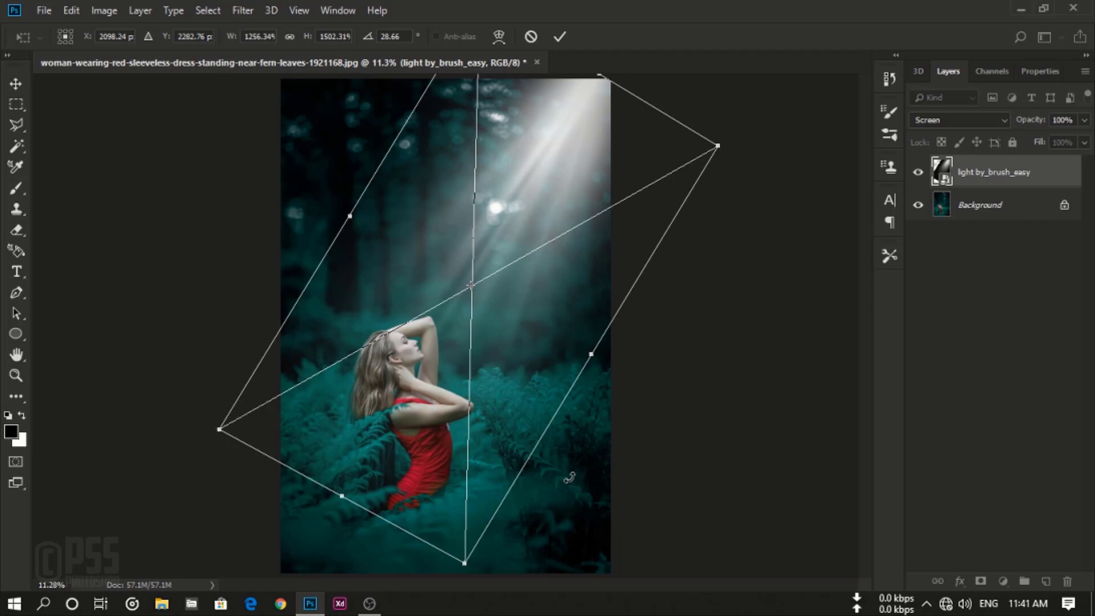
left_click_drag(592, 355, 585, 350)
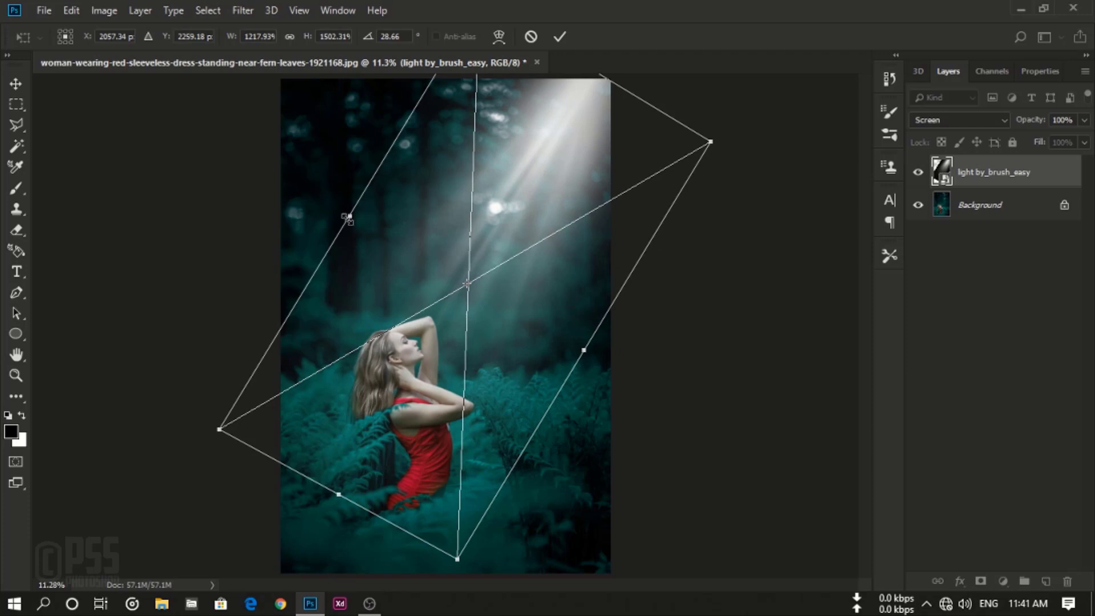
left_click_drag(348, 219, 351, 221)
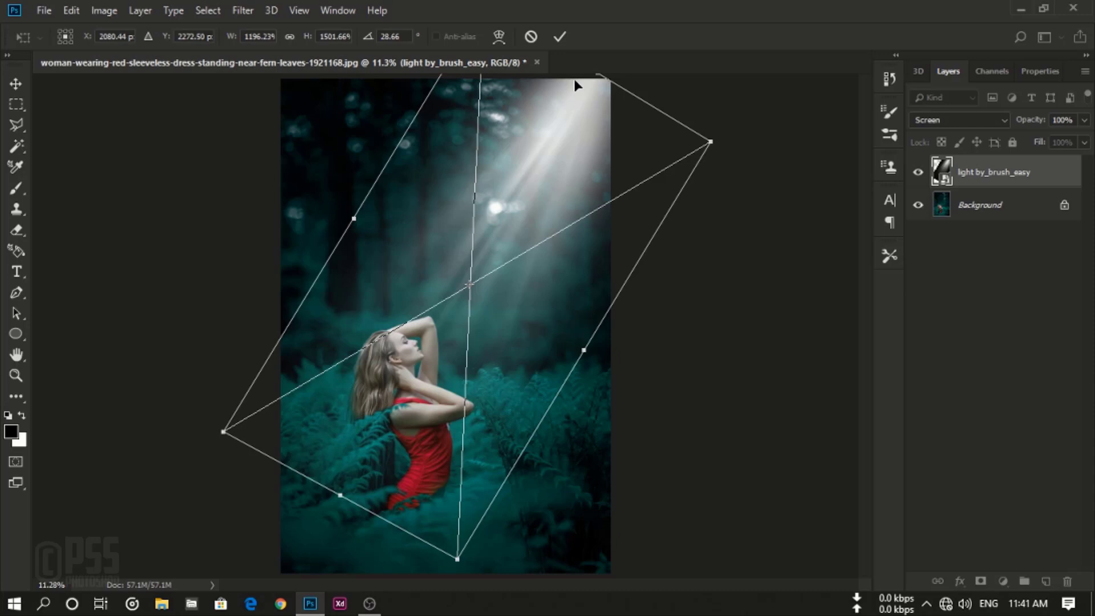
left_click(563, 36)
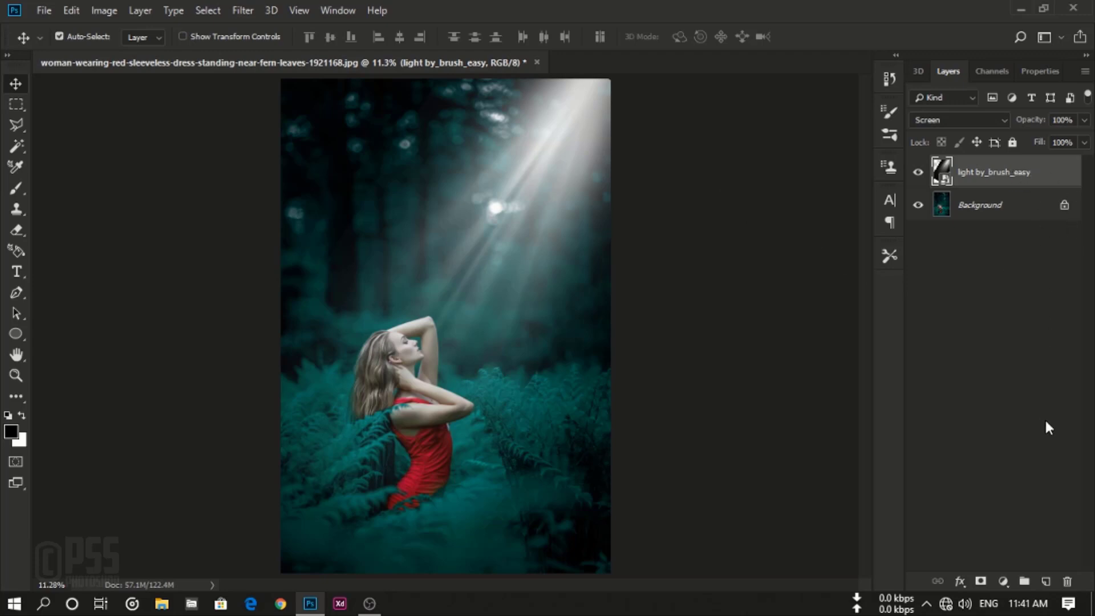
Add a Hue/Saturation adjustment layer with Hue +11, Saturation -17 and Lightness +4
left_click(1002, 581)
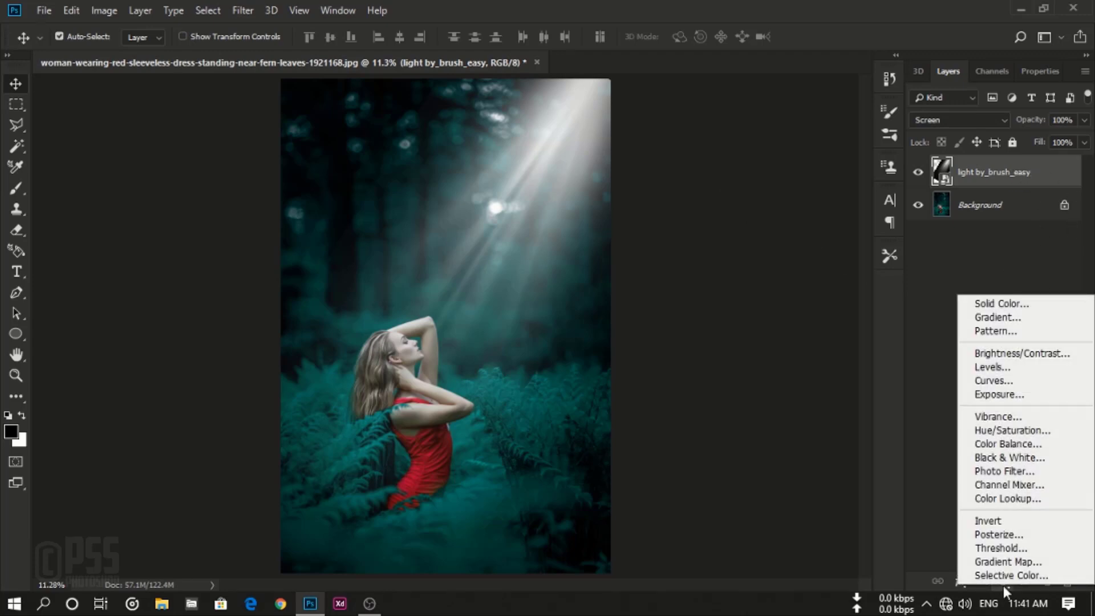
left_click(1029, 432)
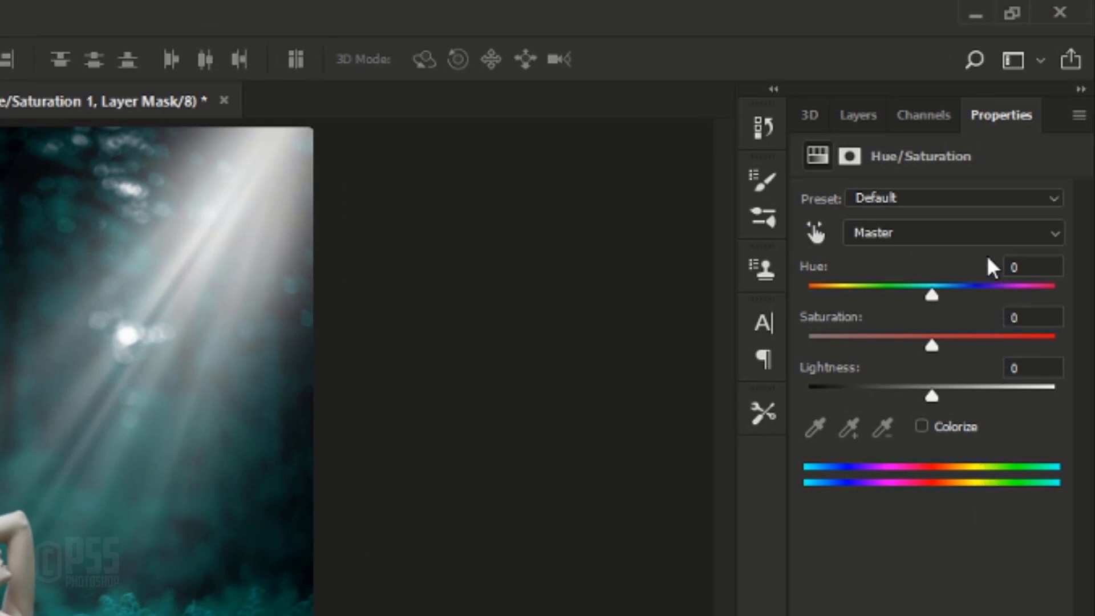
mouse_move(932, 292)
left_mouse_down()
mouse_move(1025, 293)
mouse_move(947, 293)
left_mouse_up()
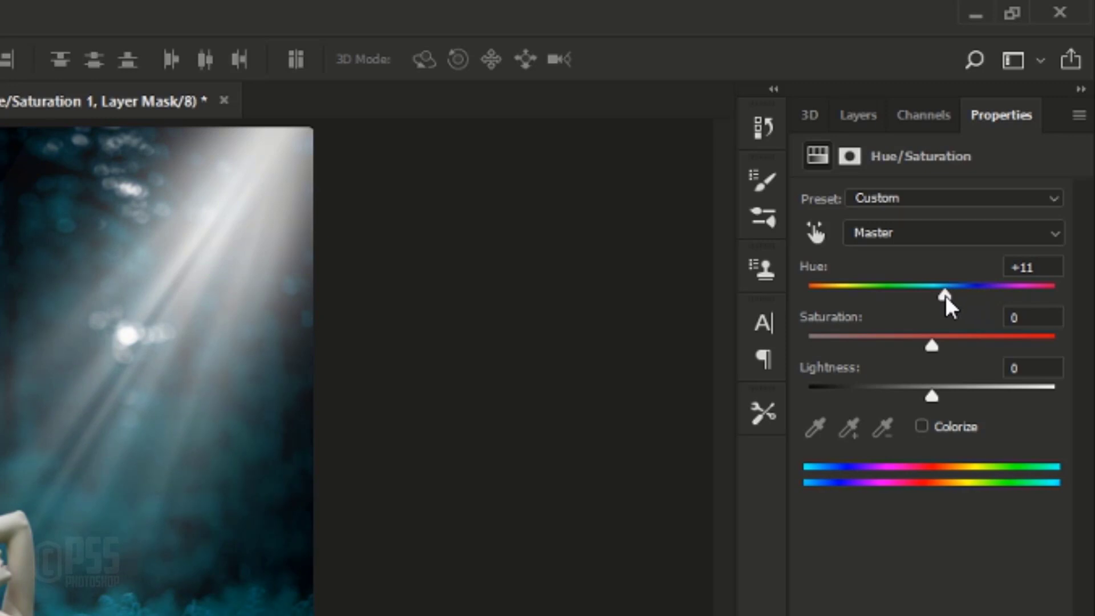
left_click_drag(928, 345, 932, 395)
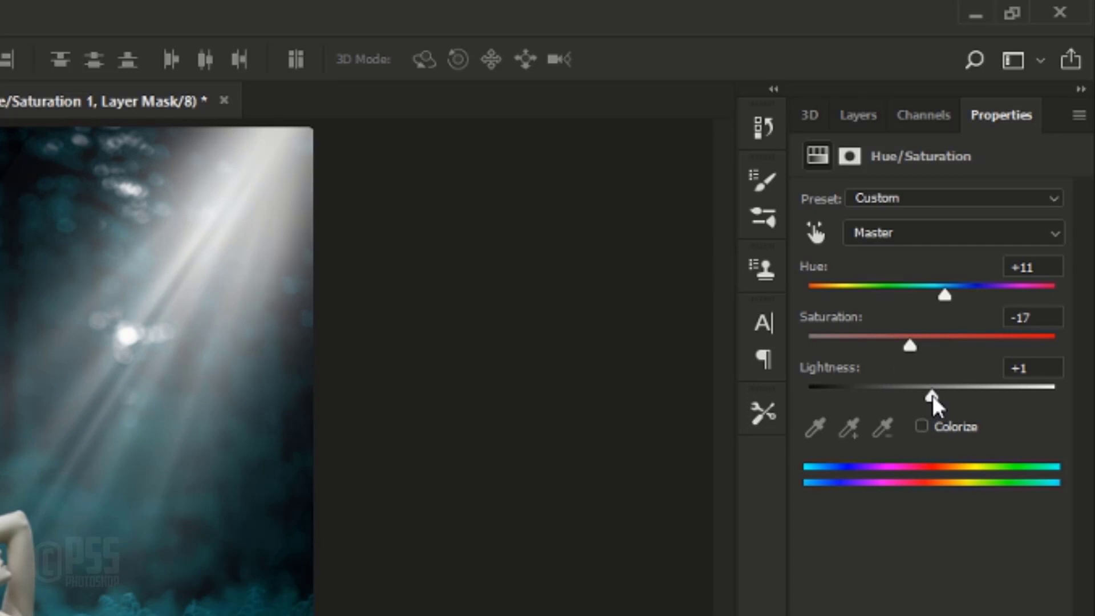
left_click_drag(931, 396, 936, 395)
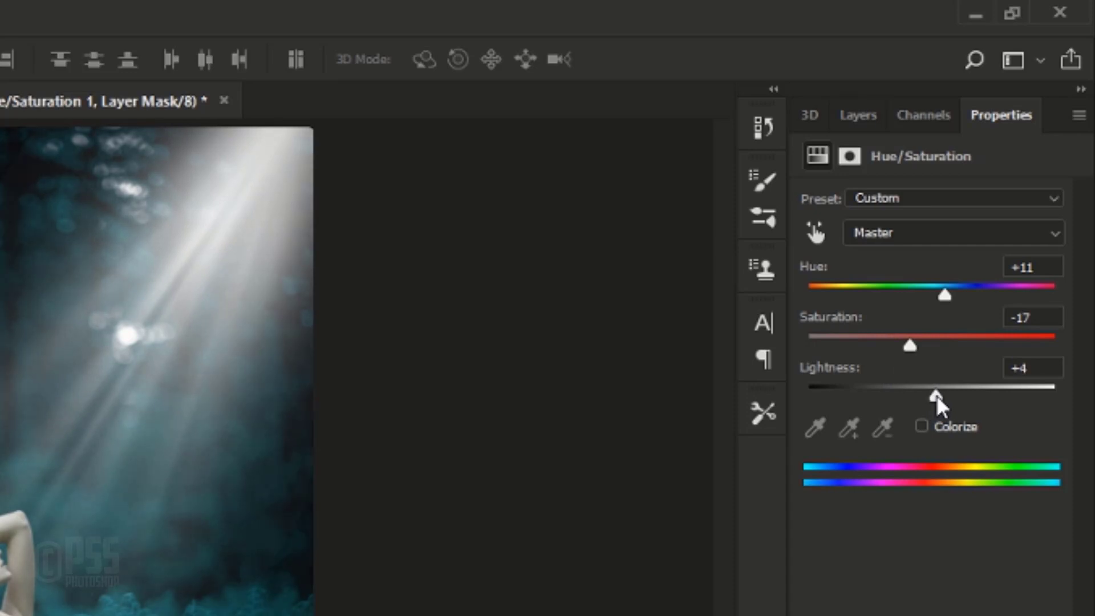
left_click(859, 117)
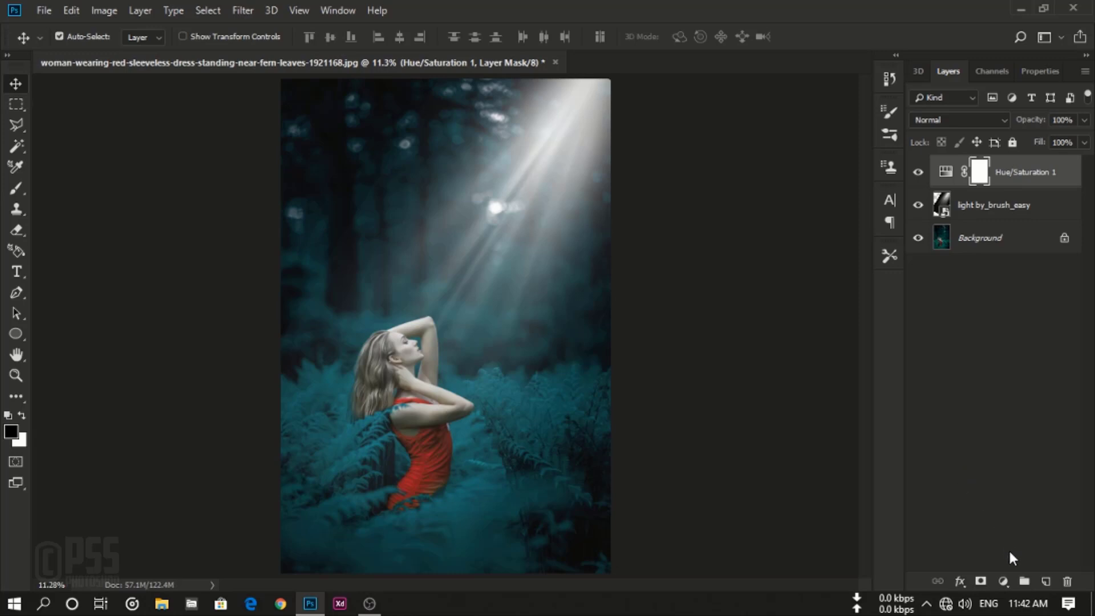
Add a Curves adjustment layer and lower the RGB curve's white point to an output of 162
left_click(1002, 581)
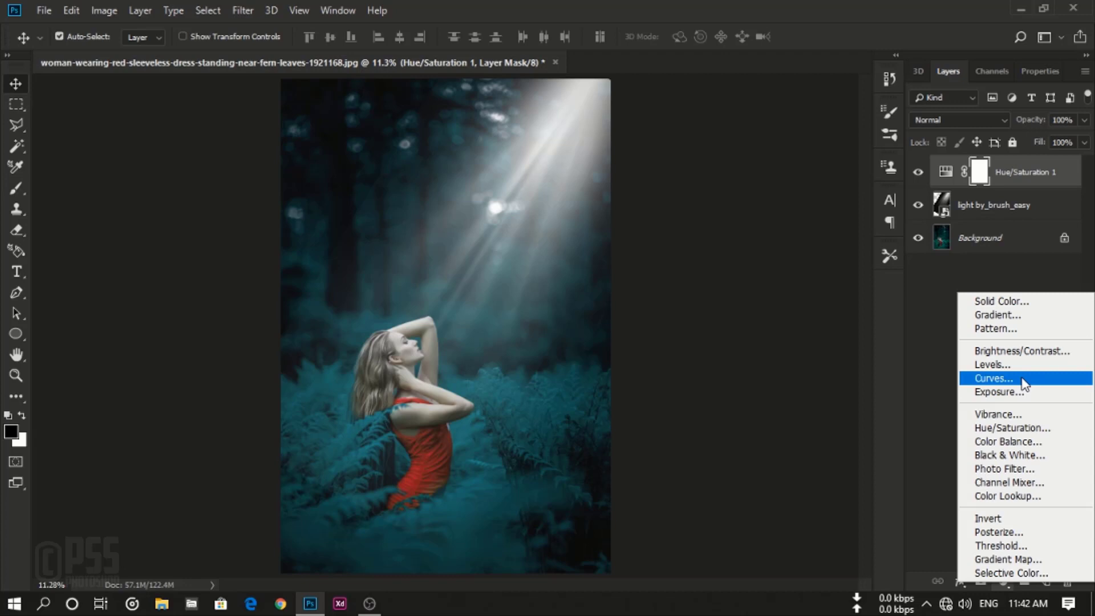
left_click(985, 378)
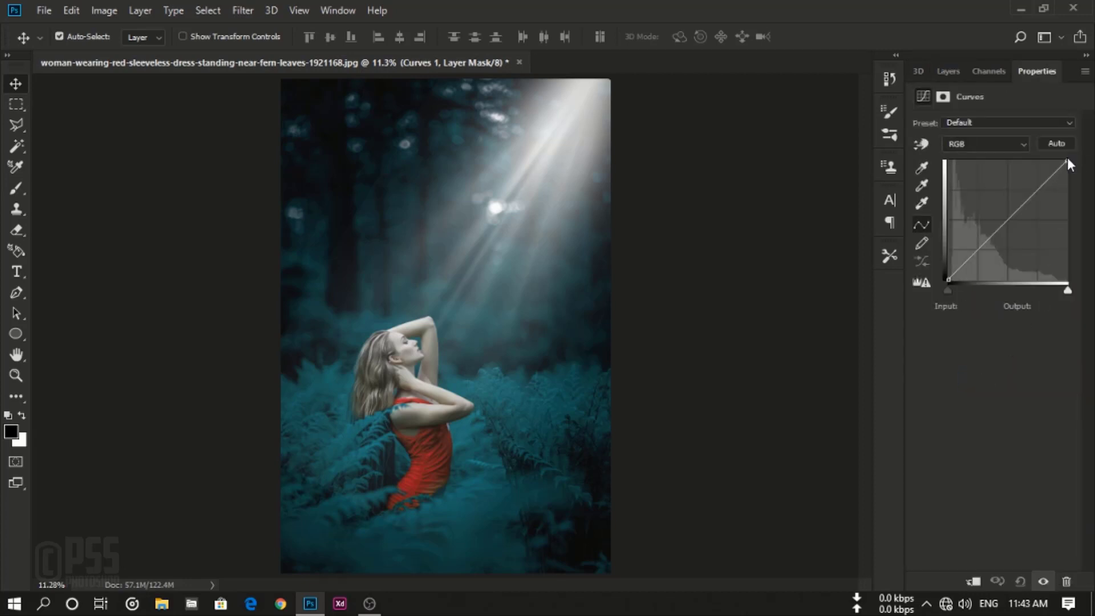
left_click_drag(1067, 160, 1078, 204)
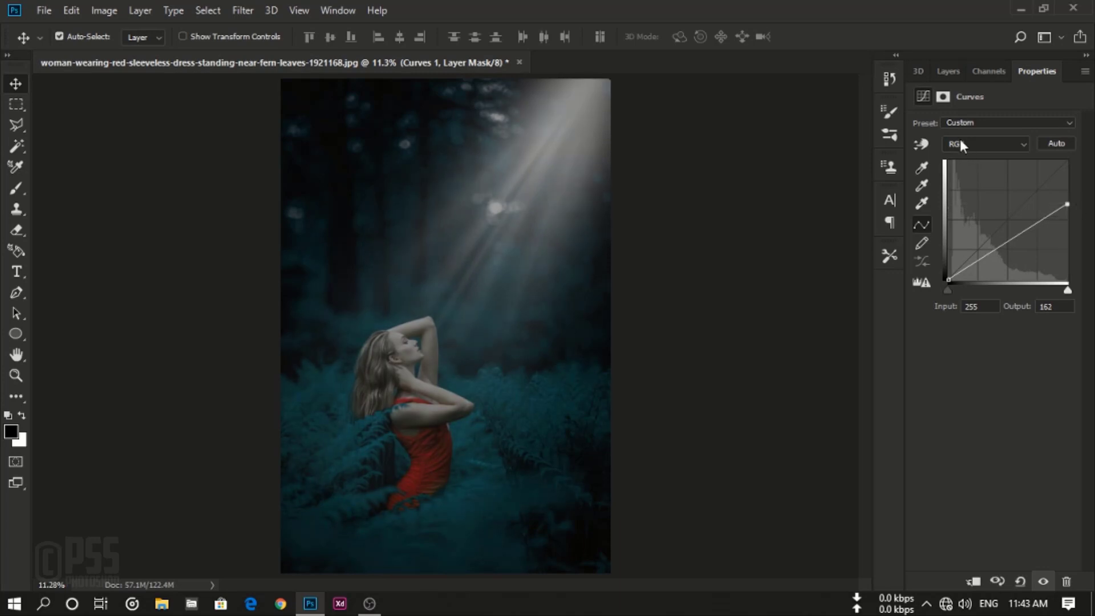
left_click(947, 73)
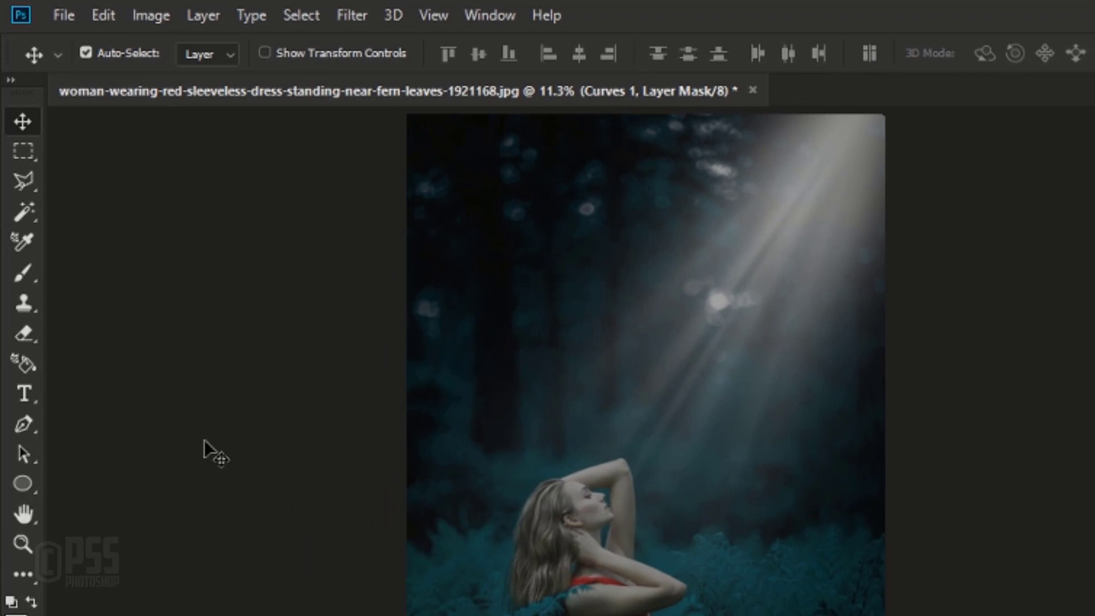
Paint black on the Curves mask over the light rays, the woman and nearby ferns, using a soft size 1000 brush at 82% opacity
left_click(32, 276)
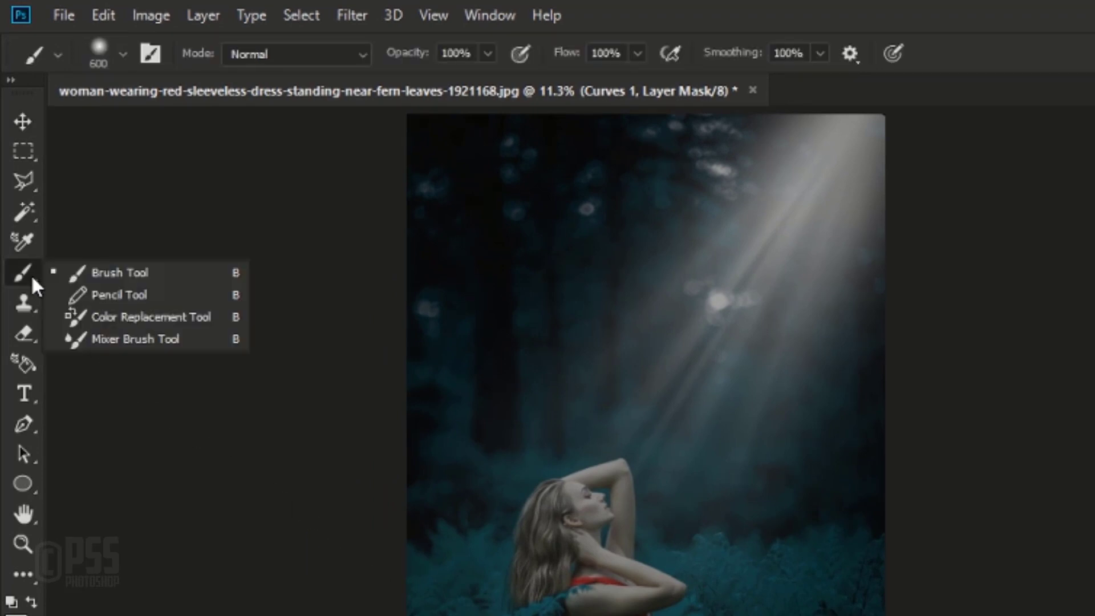
left_click(127, 273)
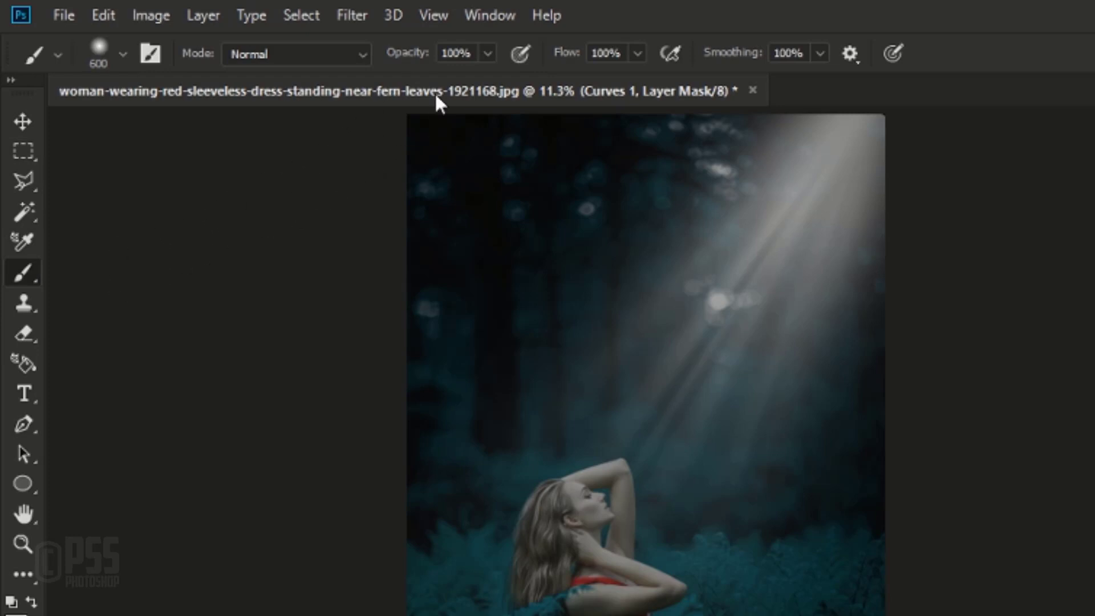
left_click(455, 53)
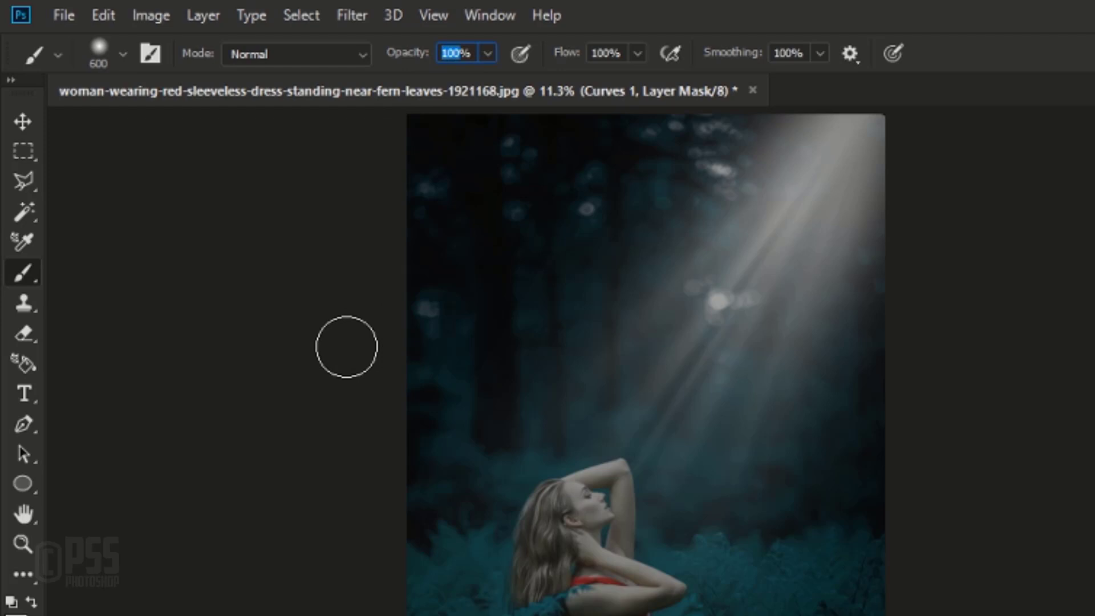
type("82")
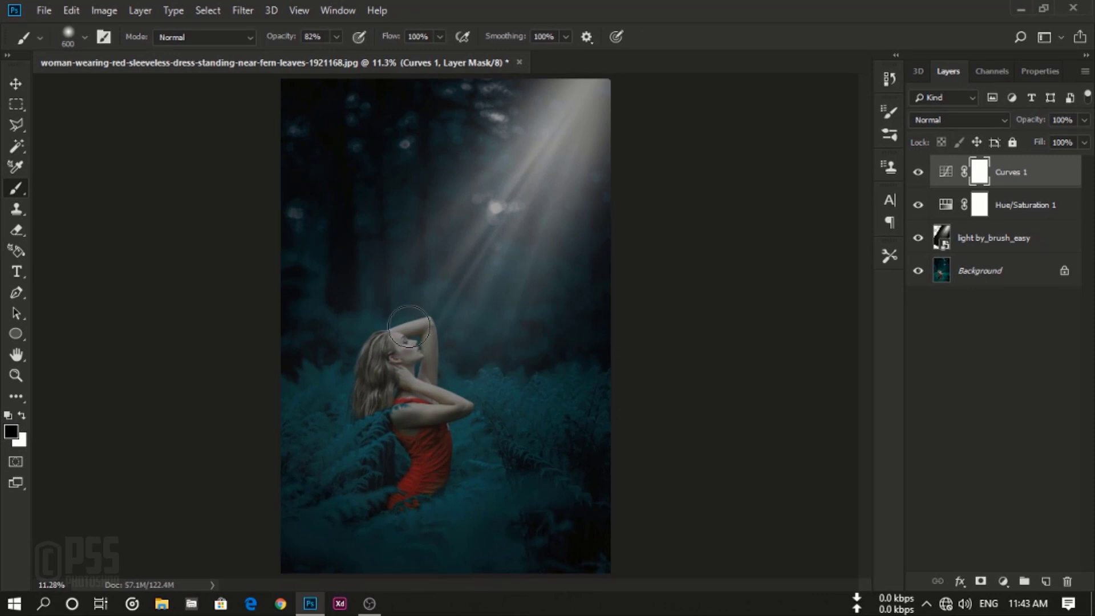
key("bracketright")
key("bracketright")
key("bracketright")
key("bracketright")
left_click(525, 189)
left_click(524, 185)
mouse_move(524, 185)
left_mouse_down()
mouse_move(578, 104)
mouse_move(618, 83)
mouse_move(600, 136)
mouse_move(527, 225)
mouse_move(508, 104)
mouse_move(526, 93)
mouse_move(614, 99)
mouse_move(541, 210)
mouse_move(483, 235)
mouse_move(352, 385)
mouse_move(407, 401)
mouse_move(565, 223)
left_mouse_up()
mouse_move(612, 183)
left_mouse_down()
mouse_move(553, 236)
mouse_move(517, 236)
mouse_move(594, 125)
mouse_move(508, 130)
mouse_move(396, 261)
mouse_move(419, 290)
mouse_move(360, 380)
mouse_move(374, 406)
mouse_move(433, 327)
mouse_move(534, 101)
mouse_move(540, 112)
mouse_move(594, 91)
mouse_move(602, 106)
mouse_move(450, 227)
mouse_move(378, 336)
mouse_move(451, 470)
mouse_move(477, 420)
mouse_move(431, 461)
mouse_move(416, 497)
left_mouse_up()
mouse_move(525, 350)
left_mouse_down()
mouse_move(485, 377)
mouse_move(454, 480)
mouse_move(417, 504)
mouse_move(473, 413)
mouse_move(417, 471)
left_mouse_up()
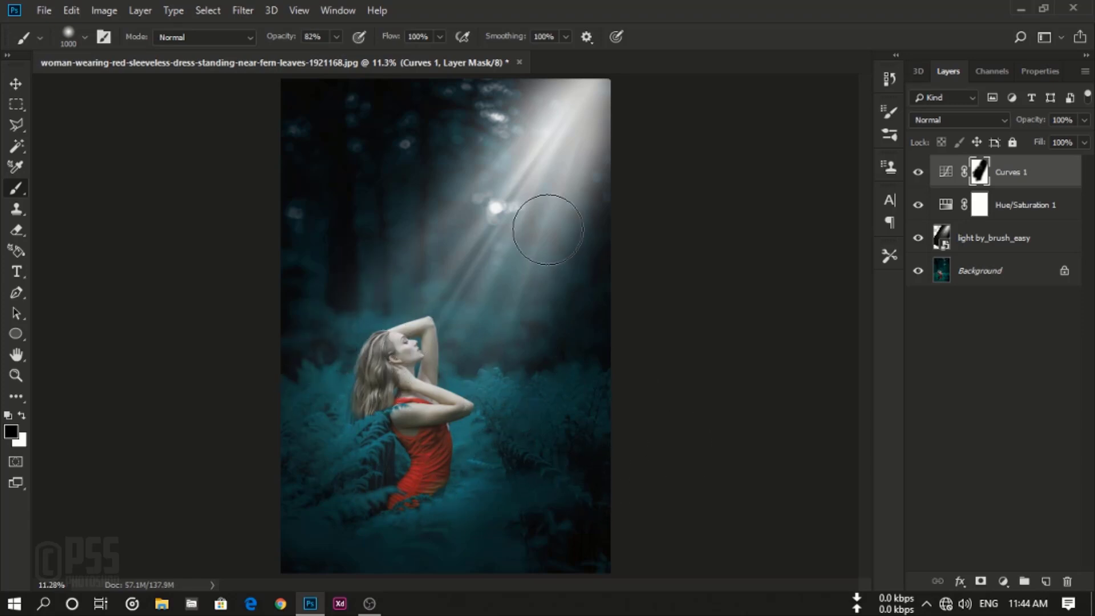
mouse_move(472, 467)
left_mouse_down()
mouse_move(492, 462)
mouse_move(503, 323)
mouse_move(438, 358)
mouse_move(384, 474)
mouse_move(335, 442)
mouse_move(391, 484)
left_mouse_up()
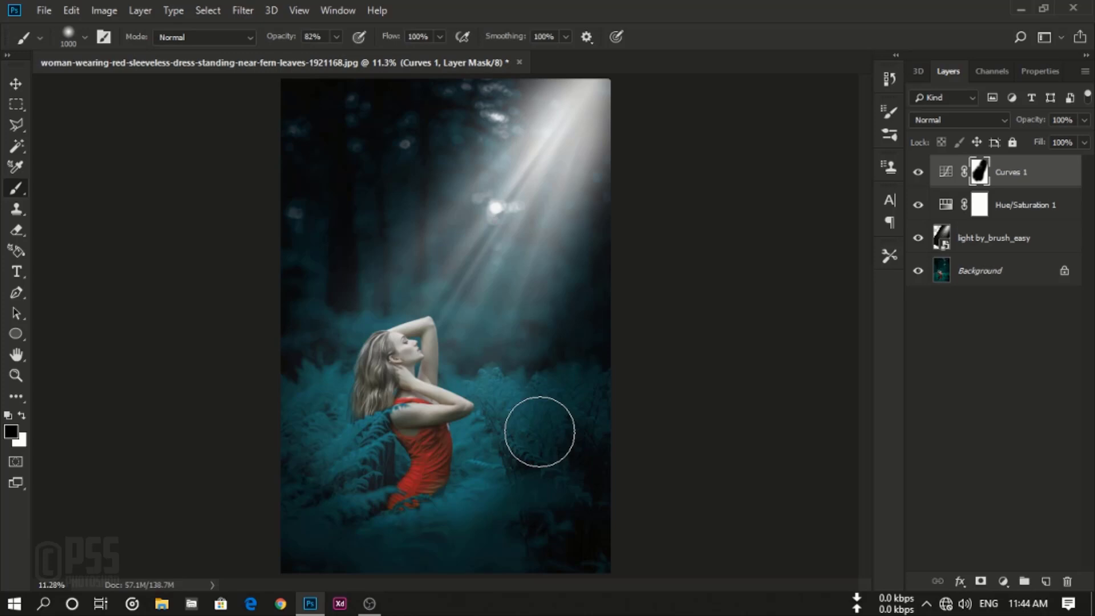
left_click(21, 83)
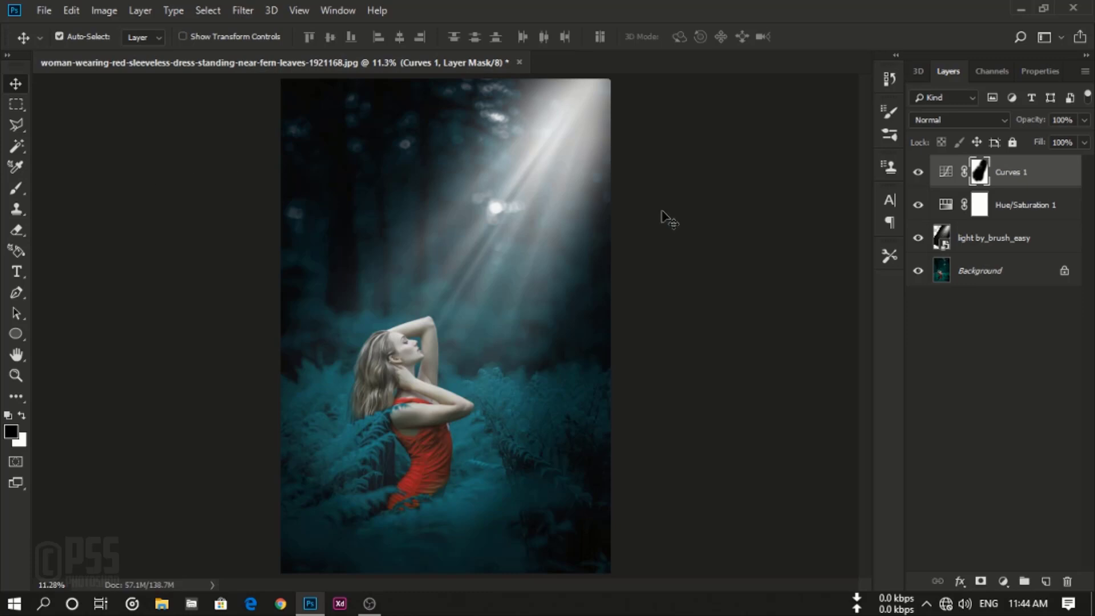
Add a Levels adjustment layer with the black input level at 6 and the black output level at 13
left_click(1001, 582)
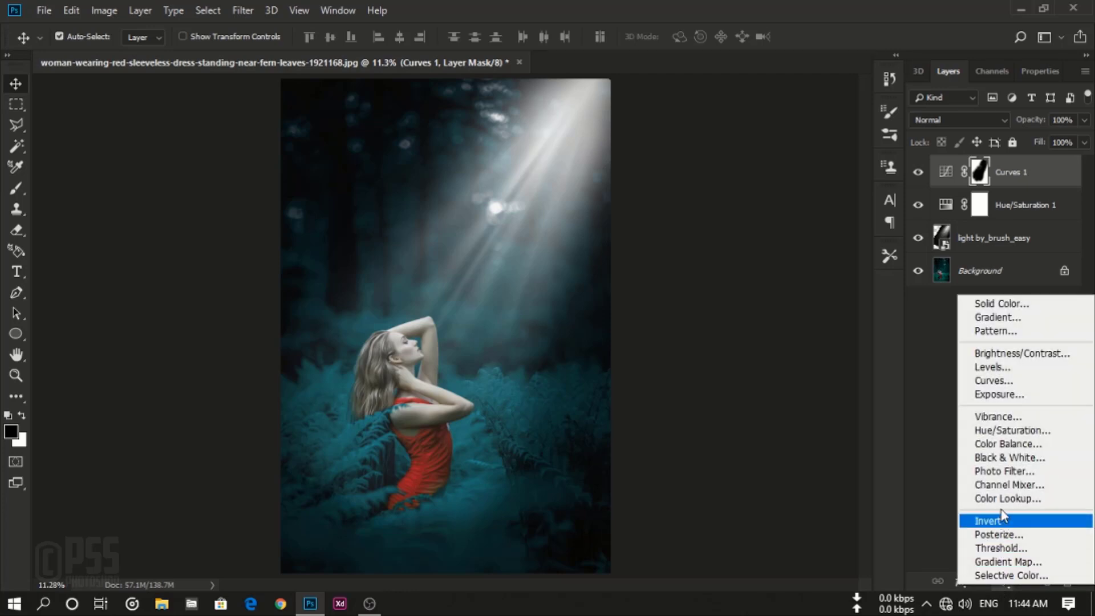
left_click(1013, 374)
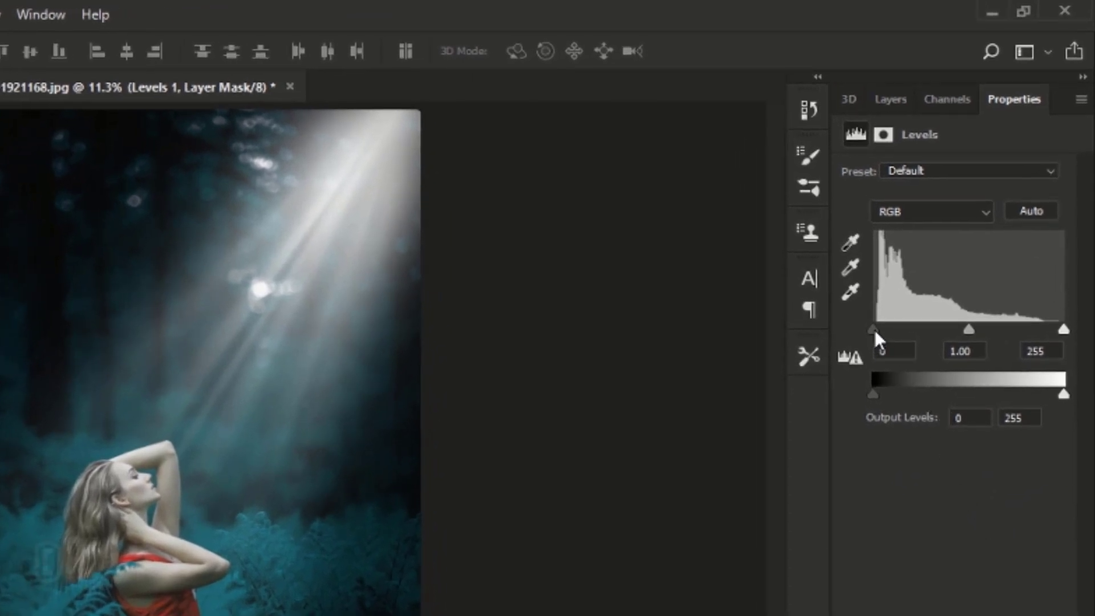
left_click_drag(874, 328, 878, 337)
left_click_drag(874, 392, 887, 392)
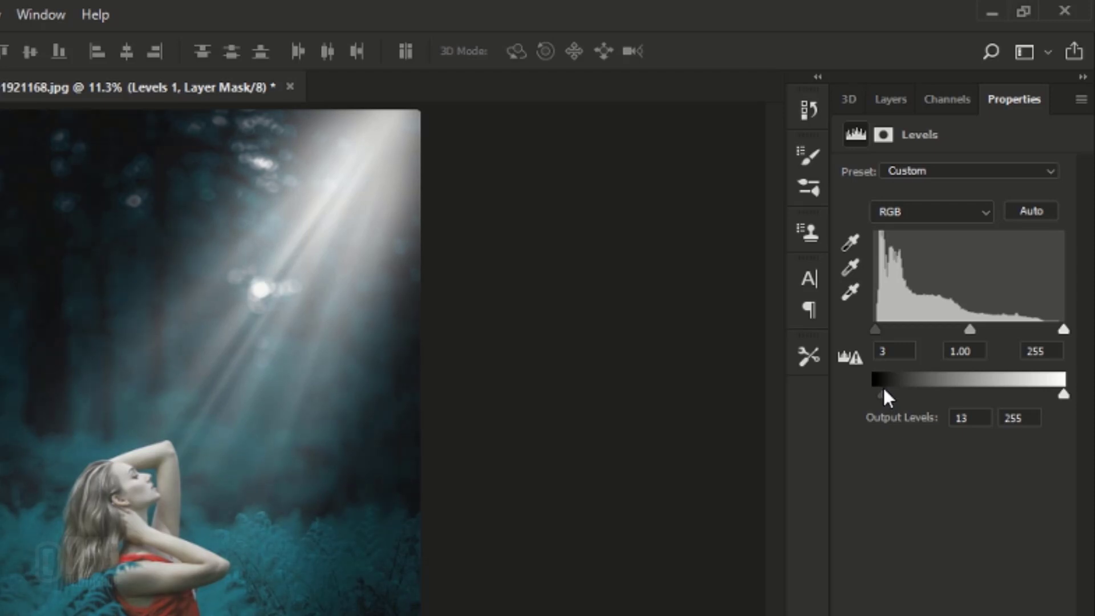
left_click_drag(875, 329, 878, 330)
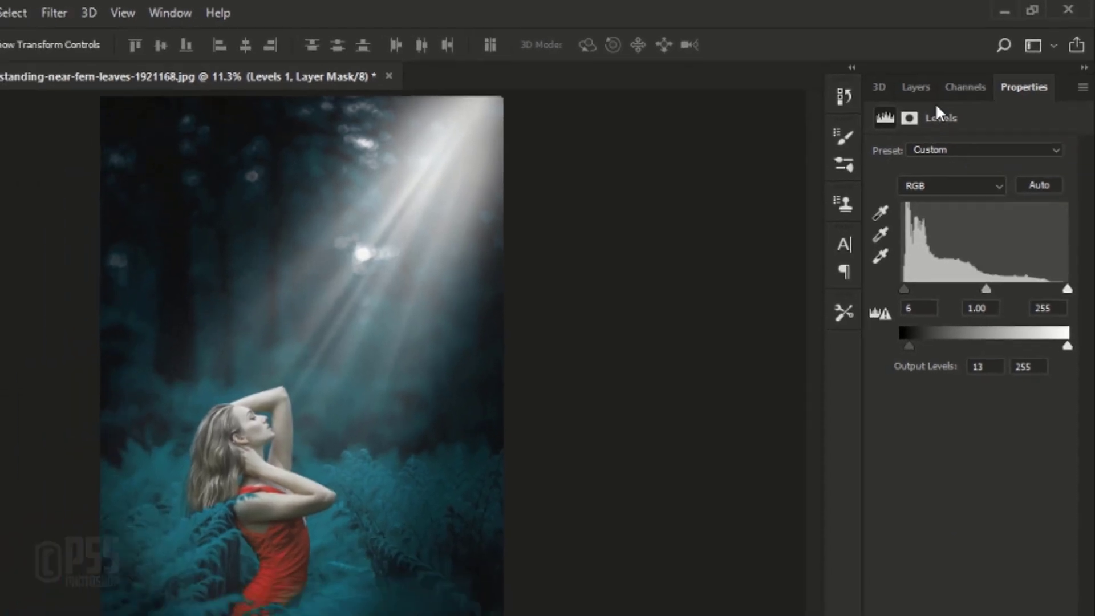
left_click(890, 100)
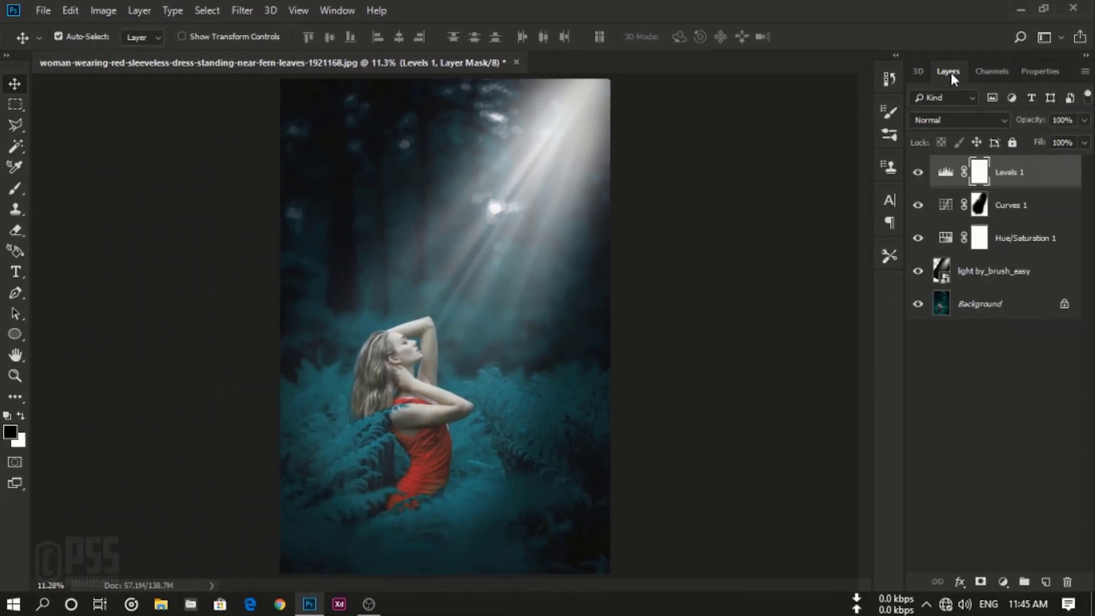
Paint black on the Curves mask over the ferns around the woman and along the lower-left foreground, using the soft size 1000 brush at 82% opacity
left_click(980, 210)
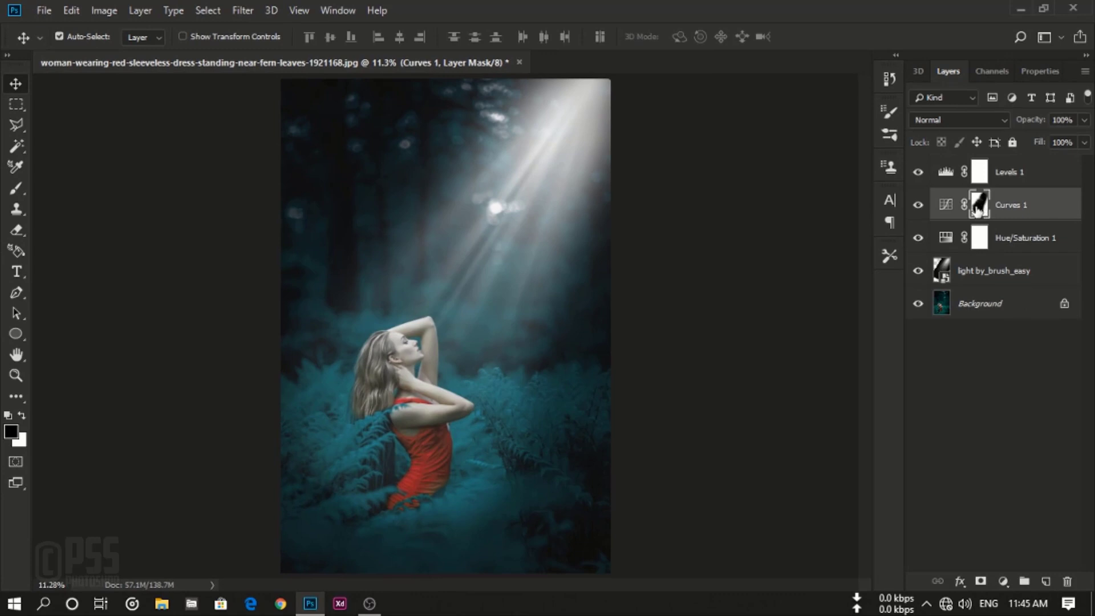
left_click(19, 186)
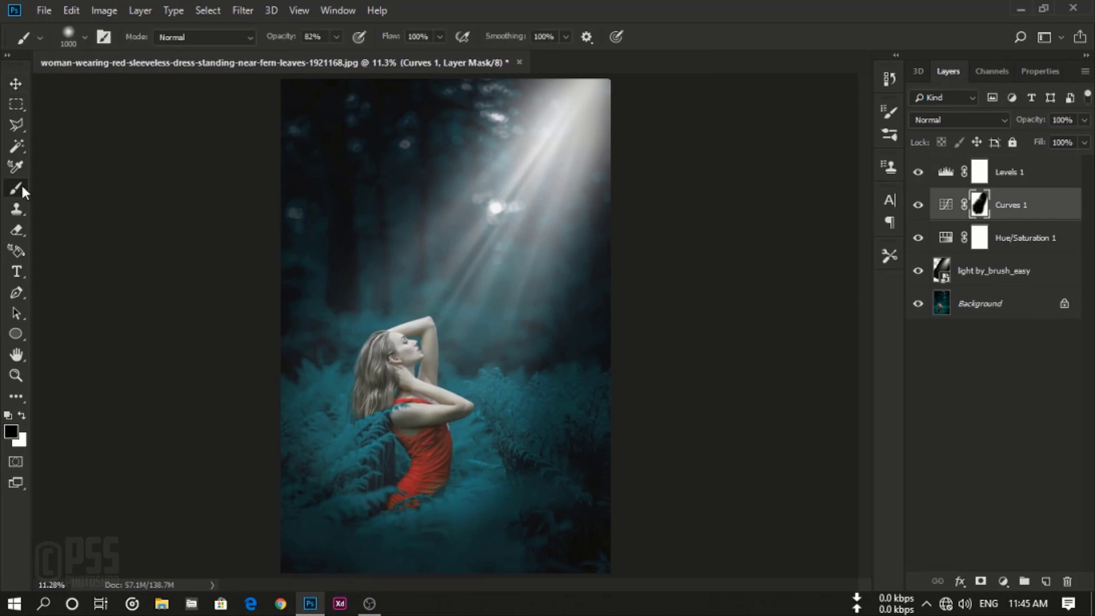
left_click_drag(321, 507, 274, 546)
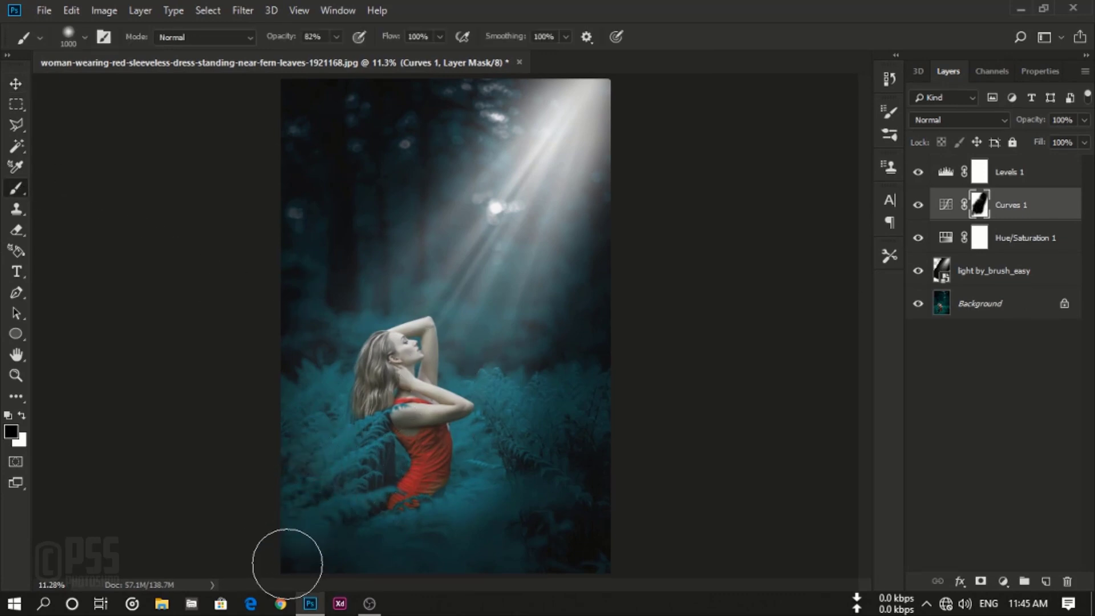
mouse_move(299, 392)
left_mouse_down()
mouse_move(312, 356)
mouse_move(275, 453)
mouse_move(297, 592)
mouse_move(401, 524)
mouse_move(431, 428)
mouse_move(538, 304)
mouse_move(562, 188)
mouse_move(509, 412)
mouse_move(451, 523)
mouse_move(536, 196)
mouse_move(399, 351)
mouse_move(354, 475)
mouse_move(512, 288)
mouse_move(492, 432)
mouse_move(452, 526)
mouse_move(451, 394)
mouse_move(361, 532)
mouse_move(337, 491)
mouse_move(295, 511)
mouse_move(261, 575)
mouse_move(279, 567)
mouse_move(274, 578)
mouse_move(335, 446)
mouse_move(371, 308)
mouse_move(288, 389)
mouse_move(379, 421)
mouse_move(458, 295)
mouse_move(402, 480)
mouse_move(582, 406)
mouse_move(506, 355)
mouse_move(527, 497)
mouse_move(497, 549)
left_mouse_up()
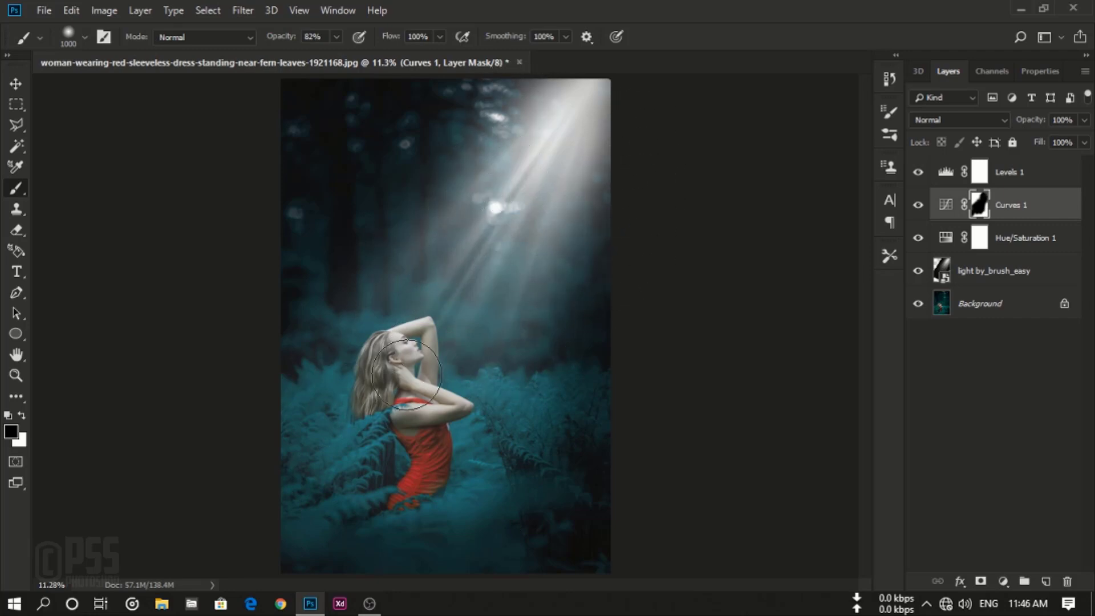
left_click(21, 80)
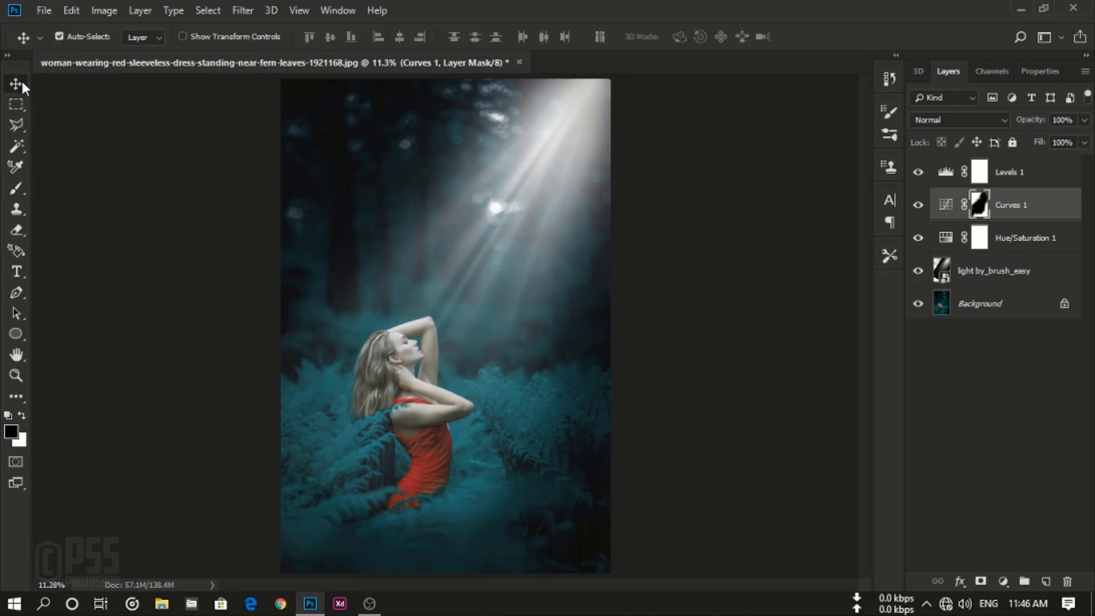
Add a Color Lookup adjustment layer above Levels 1 using the HorrorBlue.3DL 3DLUT file
left_click(1045, 178)
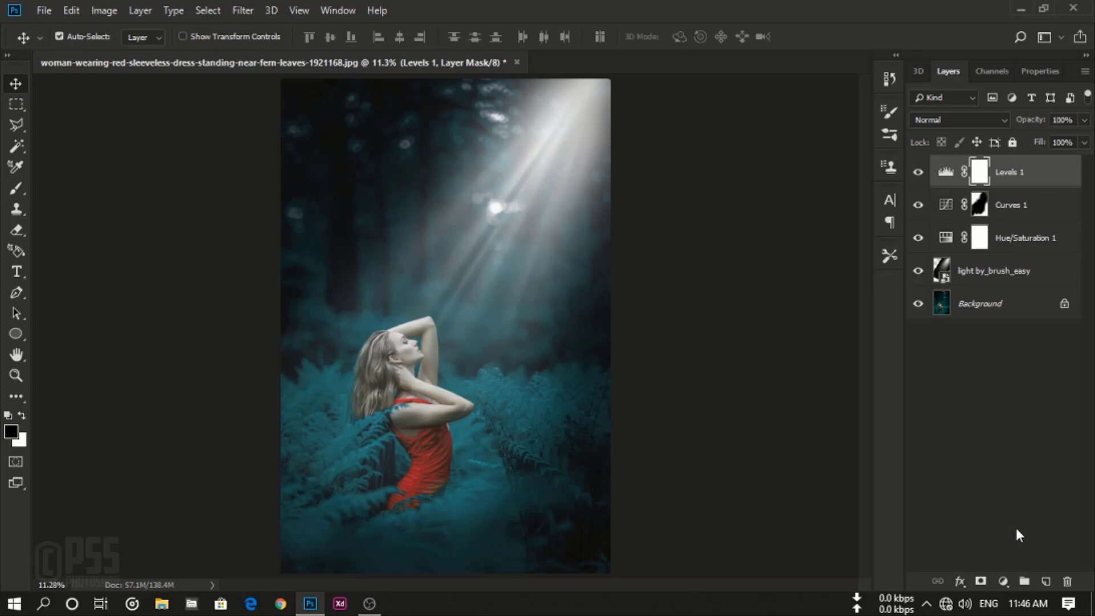
left_click(1004, 581)
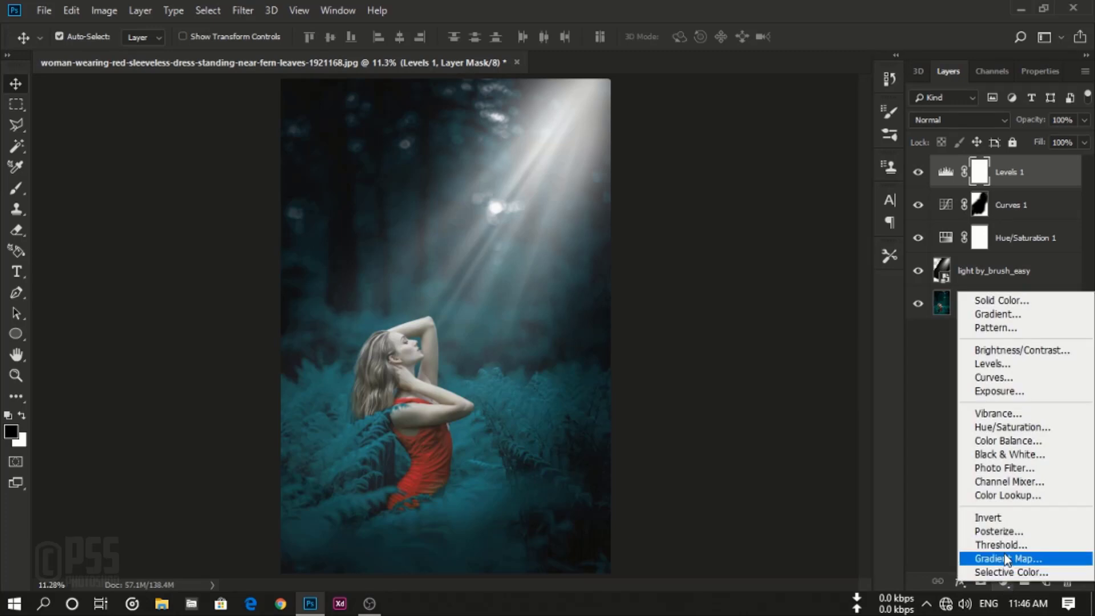
left_click(1022, 500)
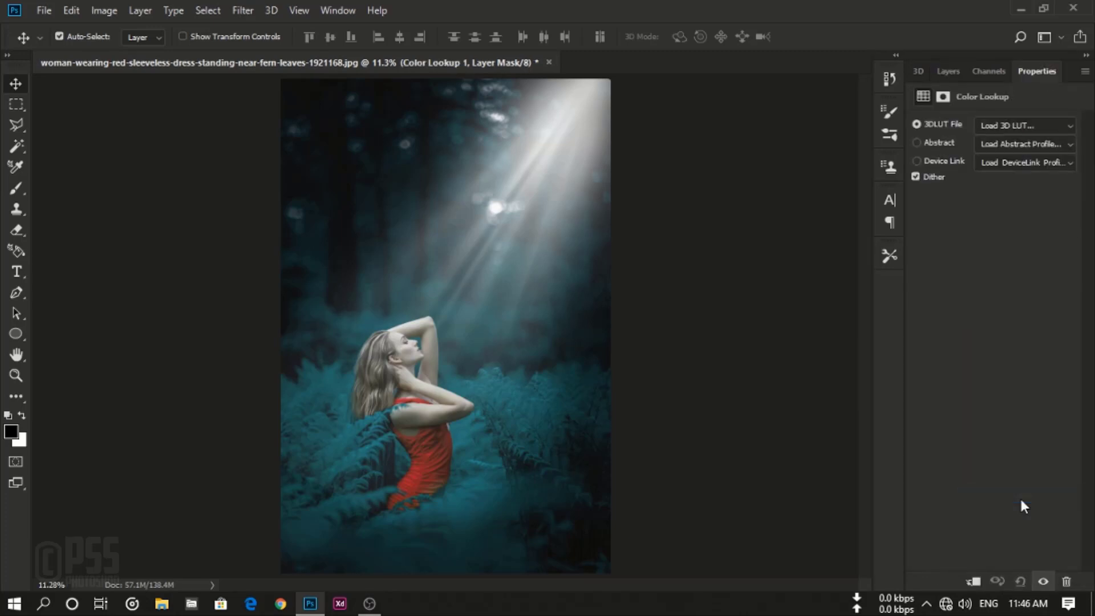
left_click(1002, 125)
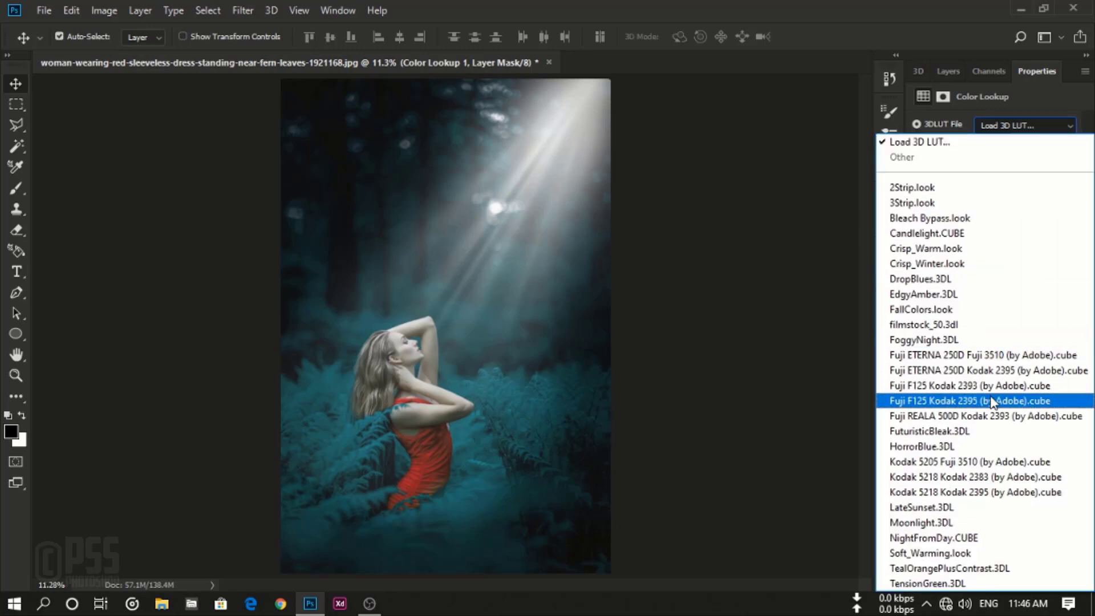
left_click(984, 446)
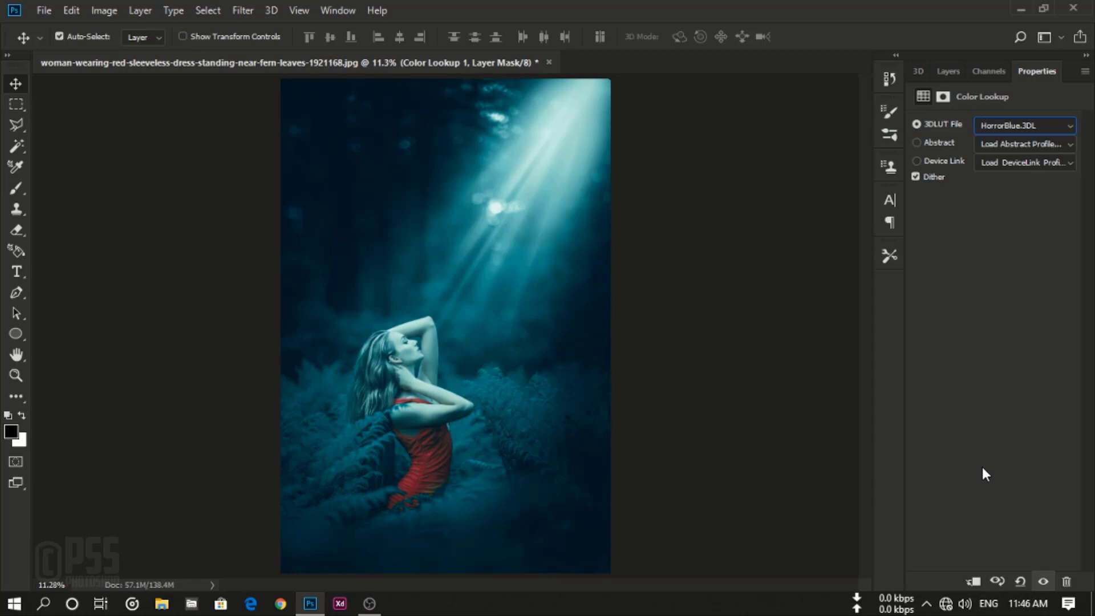
left_click(950, 72)
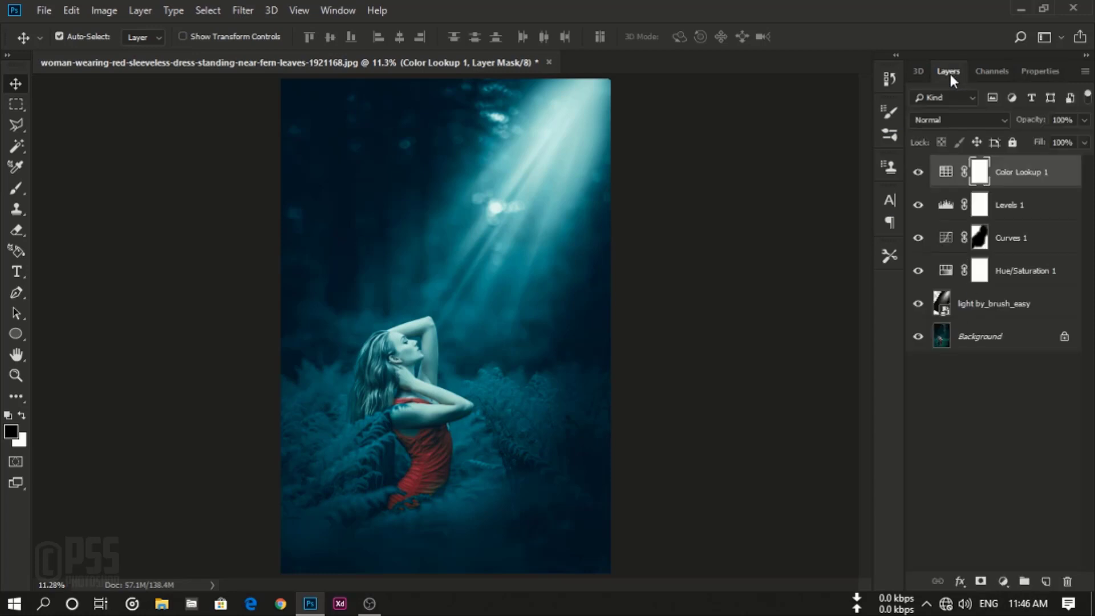
Reduce the Color Lookup layer's opacity to 10%
left_click(1084, 142)
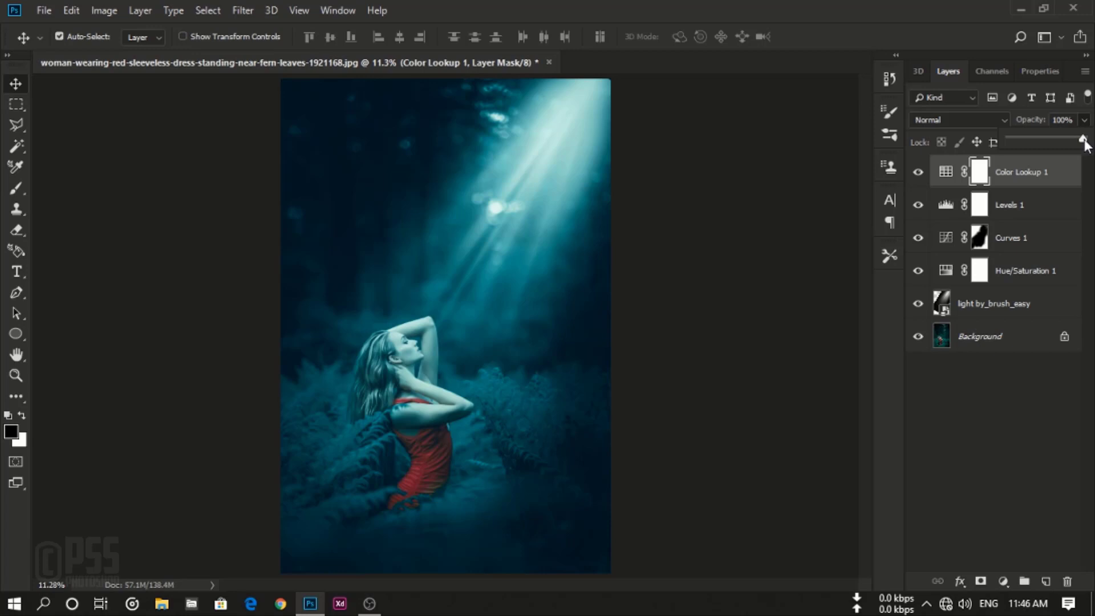
left_click_drag(1018, 139, 1018, 140)
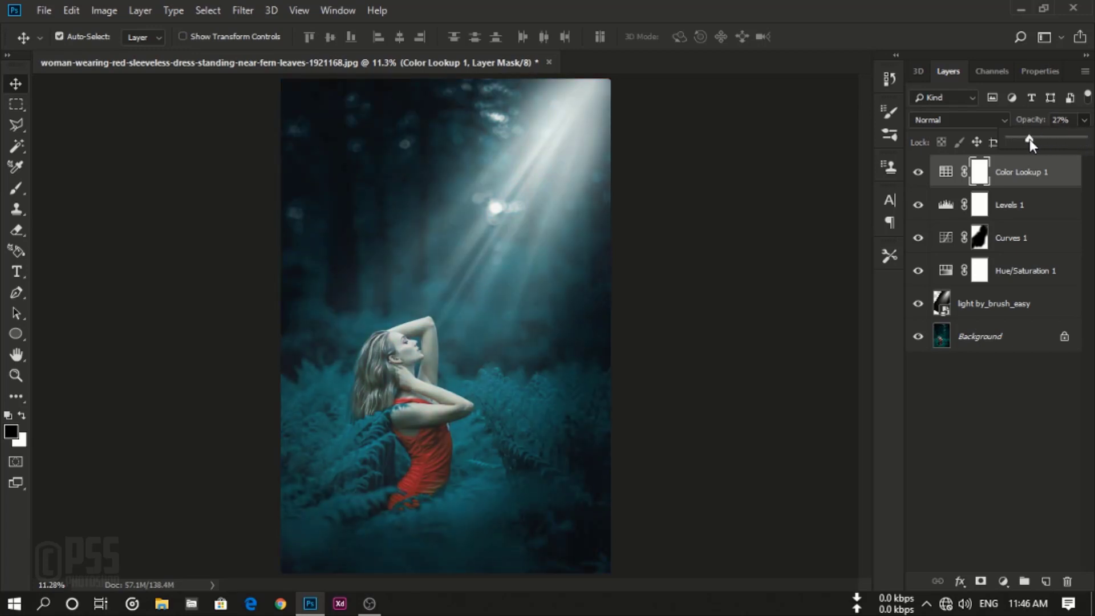
left_click_drag(1021, 139, 1018, 139)
key("Return")
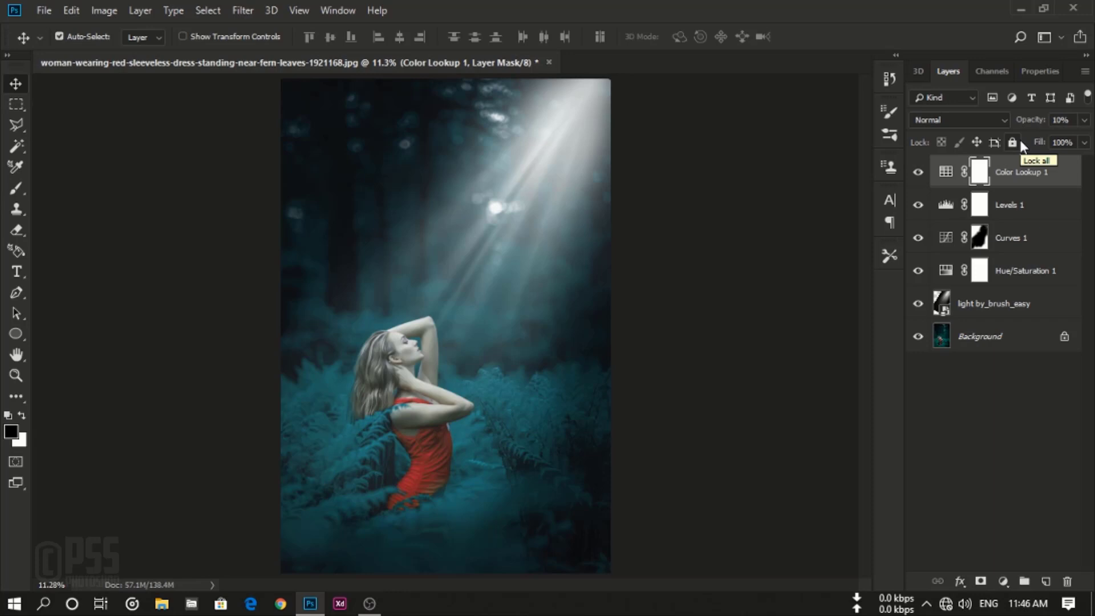
Add a Brightness/Contrast adjustment layer with Brightness 24 and Contrast 28
left_click(1001, 582)
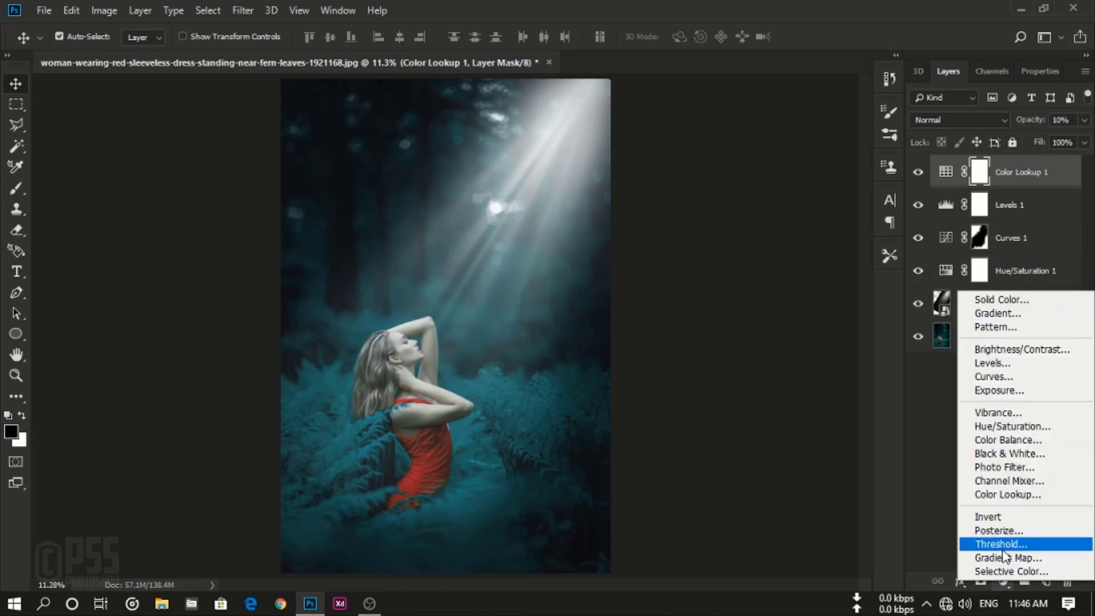
left_click(1076, 351)
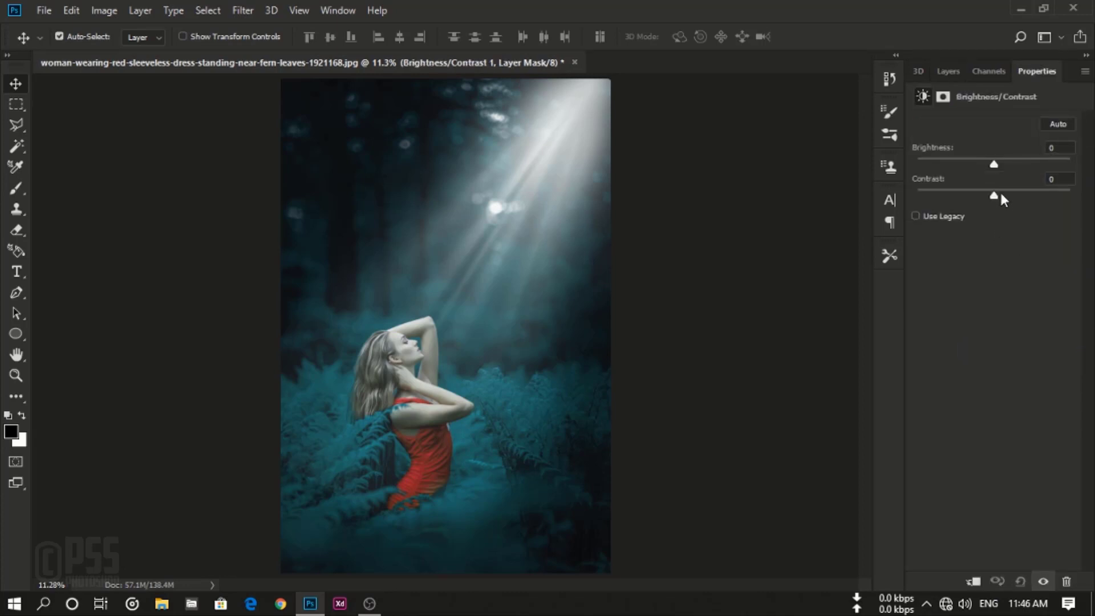
left_click_drag(993, 163, 1007, 166)
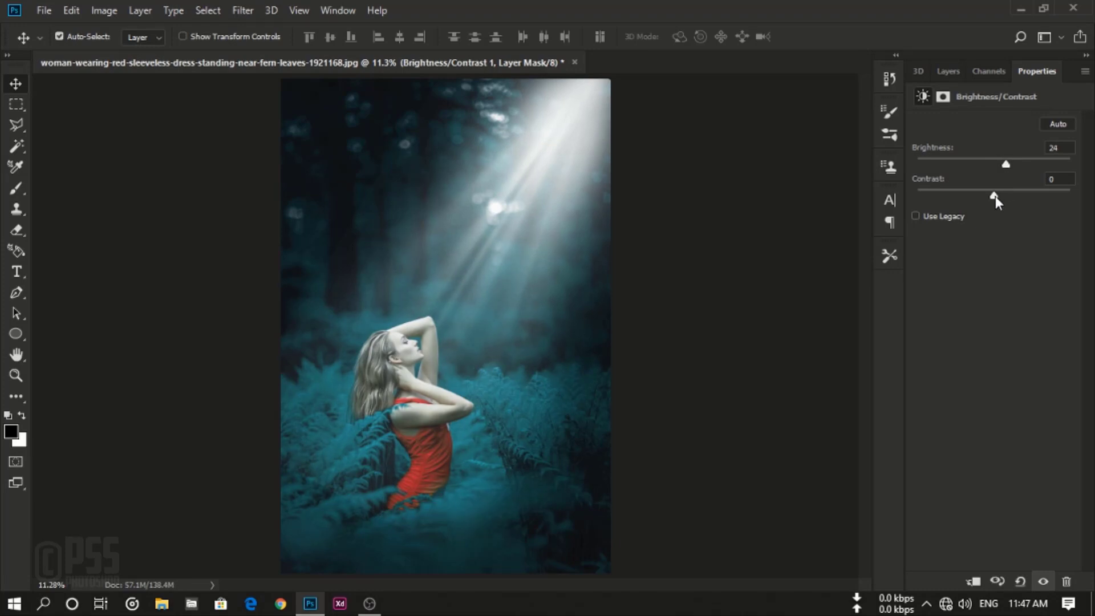
left_click_drag(994, 196, 1005, 196)
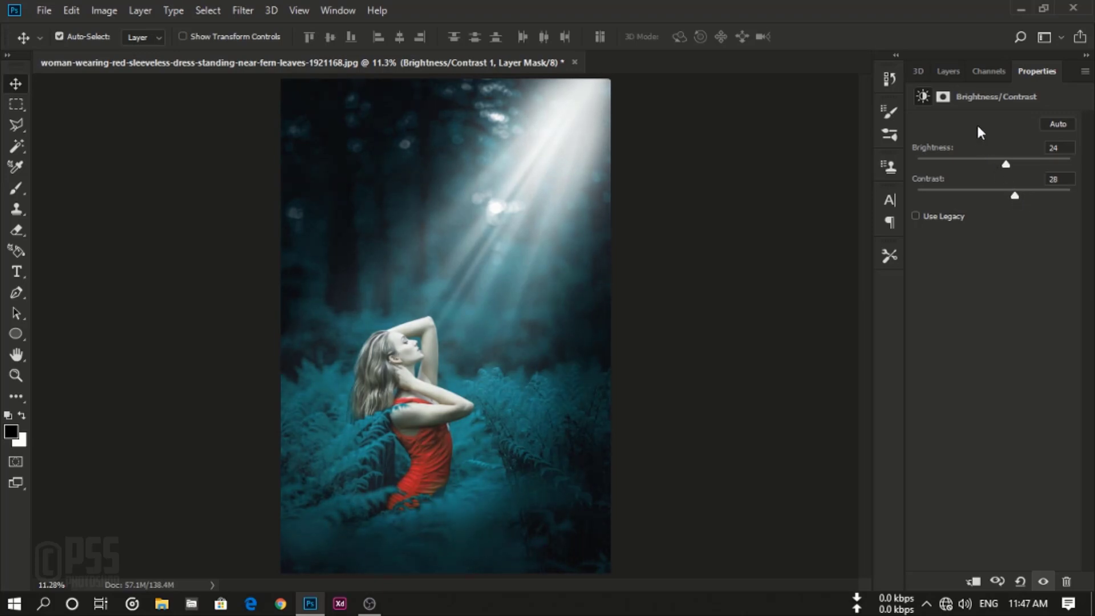
left_click(948, 72)
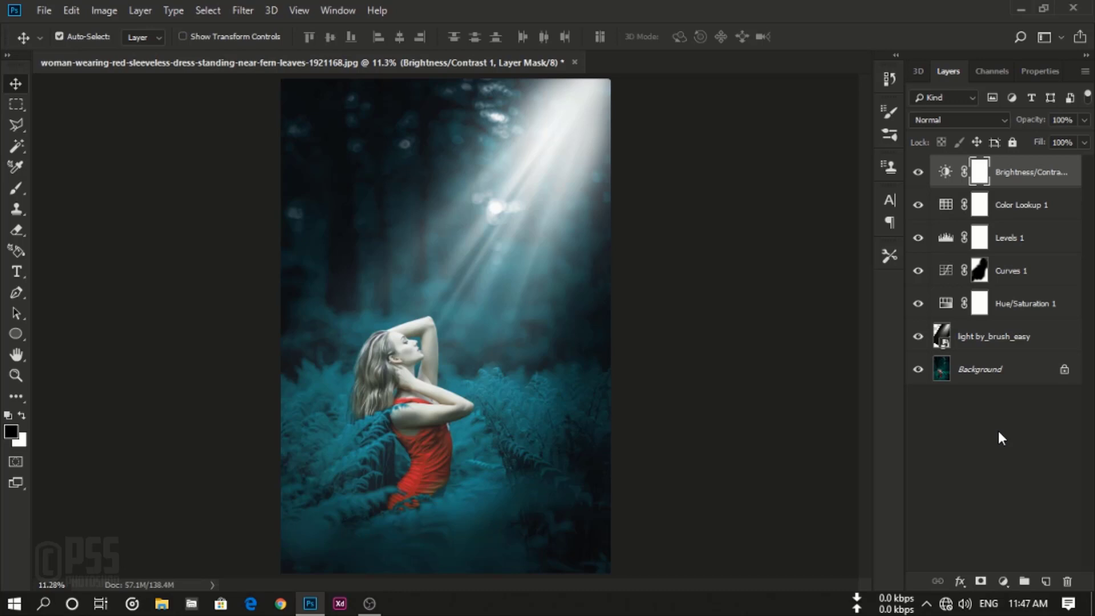
Add a Channel Mixer adjustment layer and, for the Red output channel, lower Green slightly below zero and set Blue to -1%
left_click(1003, 581)
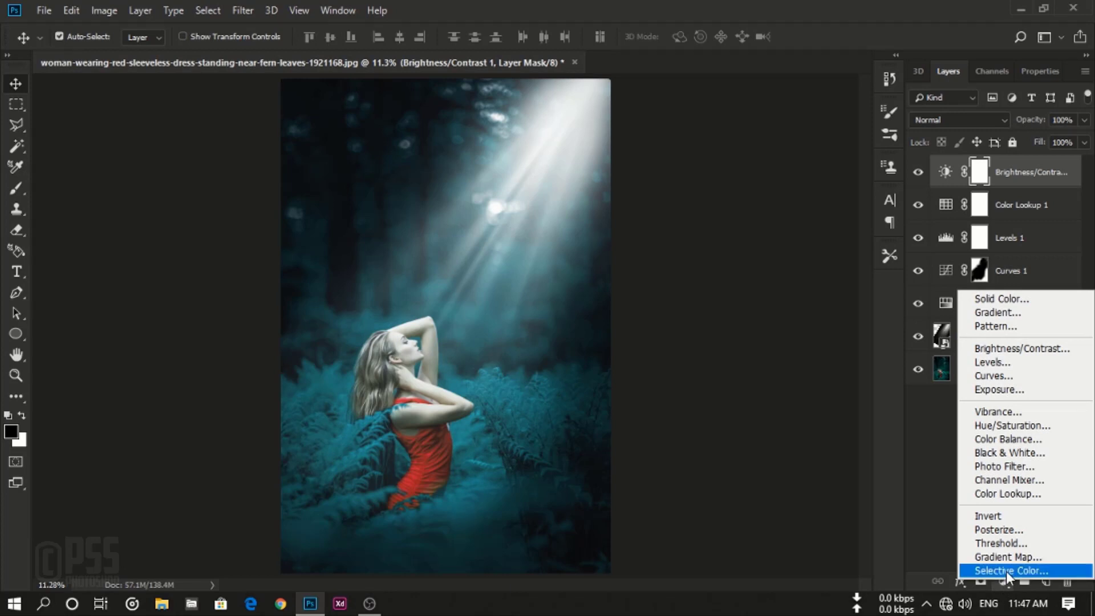
left_click(1015, 481)
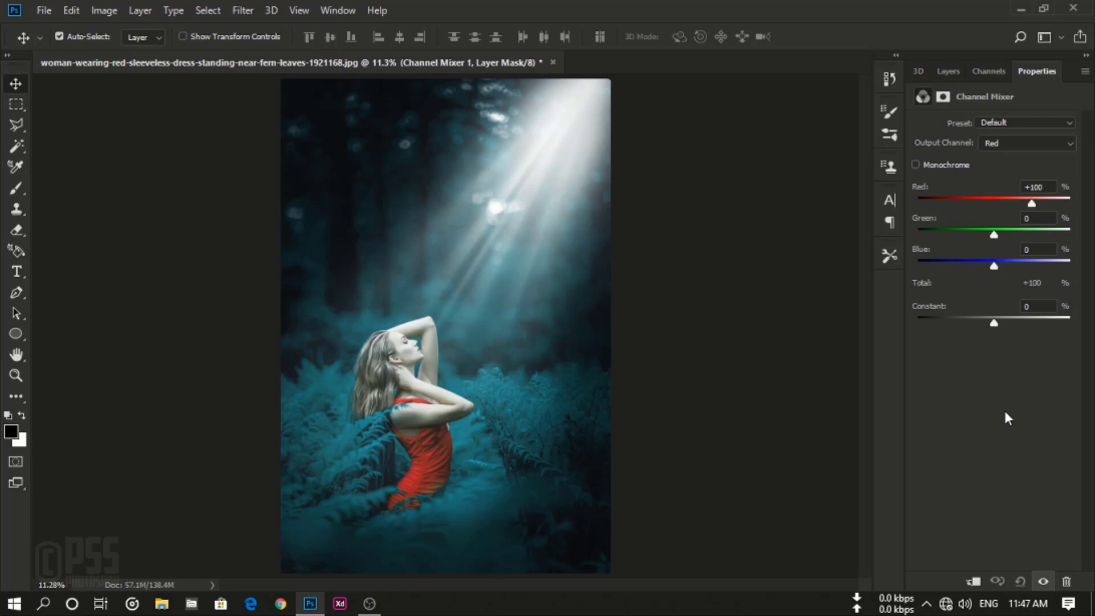
left_click(993, 236)
left_click_drag(992, 237, 993, 266)
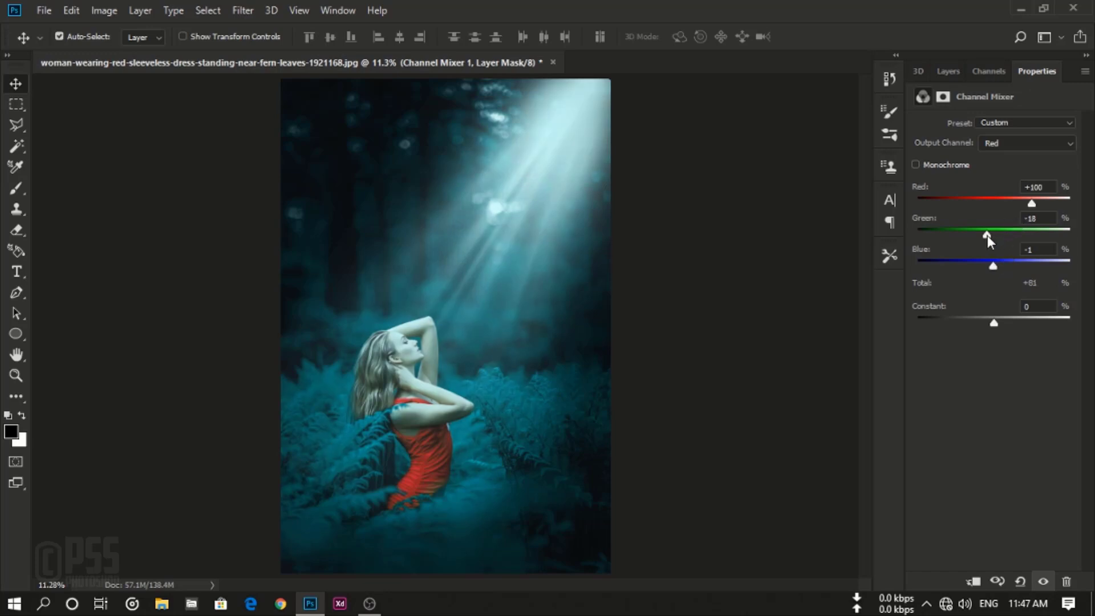
left_click_drag(987, 235, 992, 234)
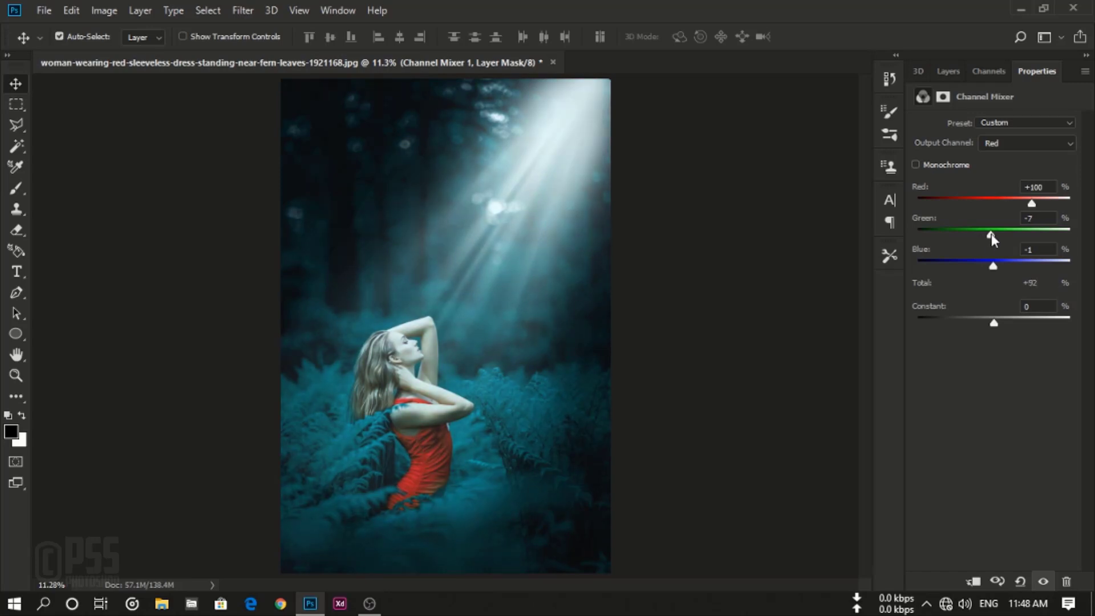
left_click_drag(991, 234, 988, 234)
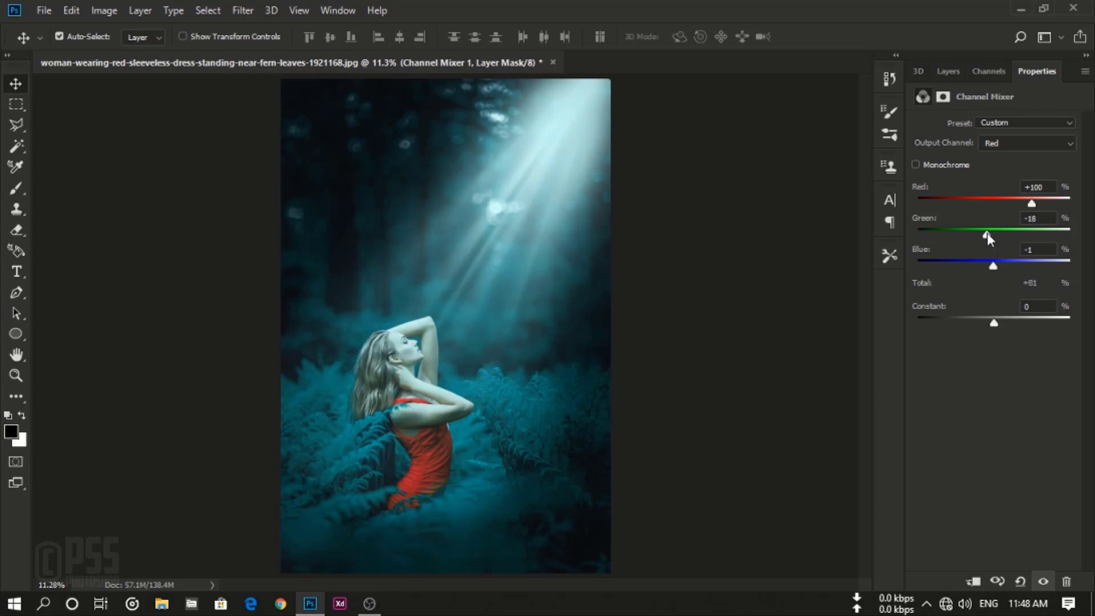
left_click_drag(987, 234, 990, 239)
left_click(954, 74)
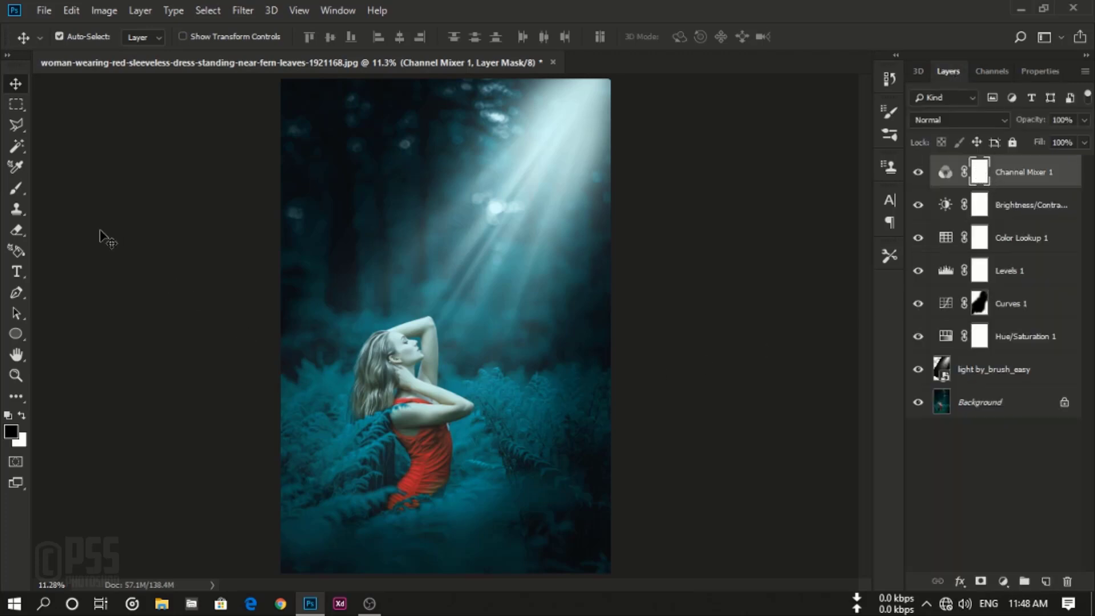
Paint the woman out of the Channel Mixer layer's mask using a soft round black brush, about 500 px, at 100% opacity
left_click_drag(19, 189, 68, 194)
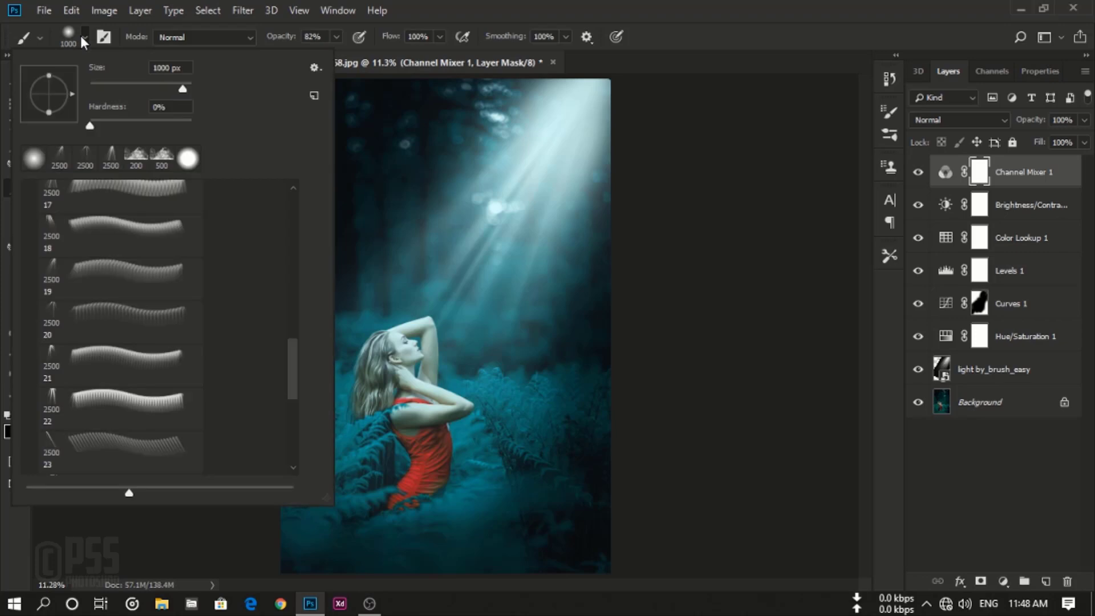
double_click(34, 165)
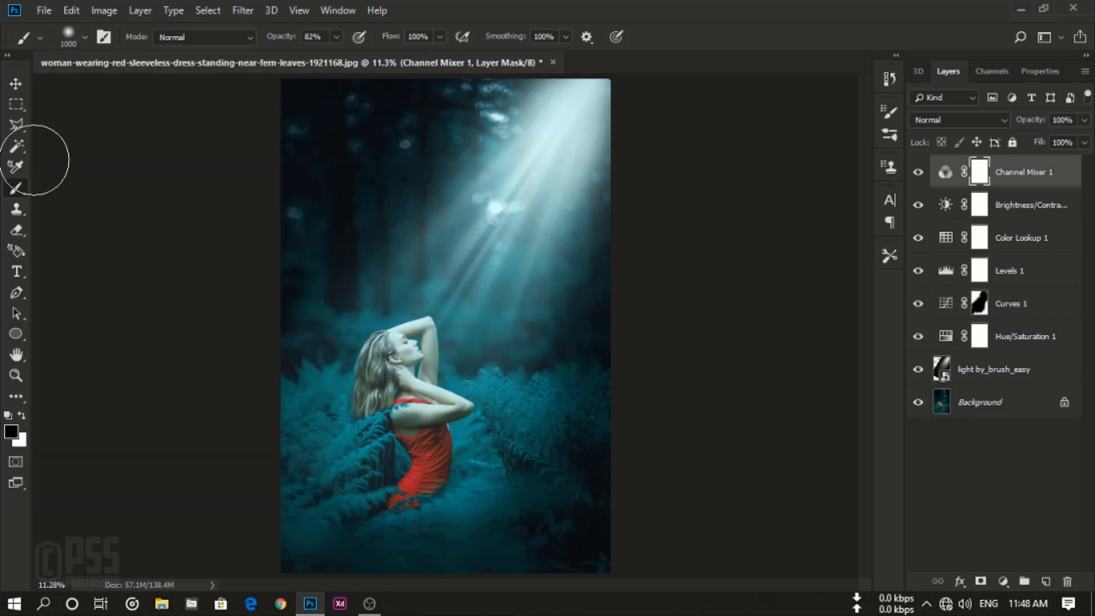
left_click(338, 37)
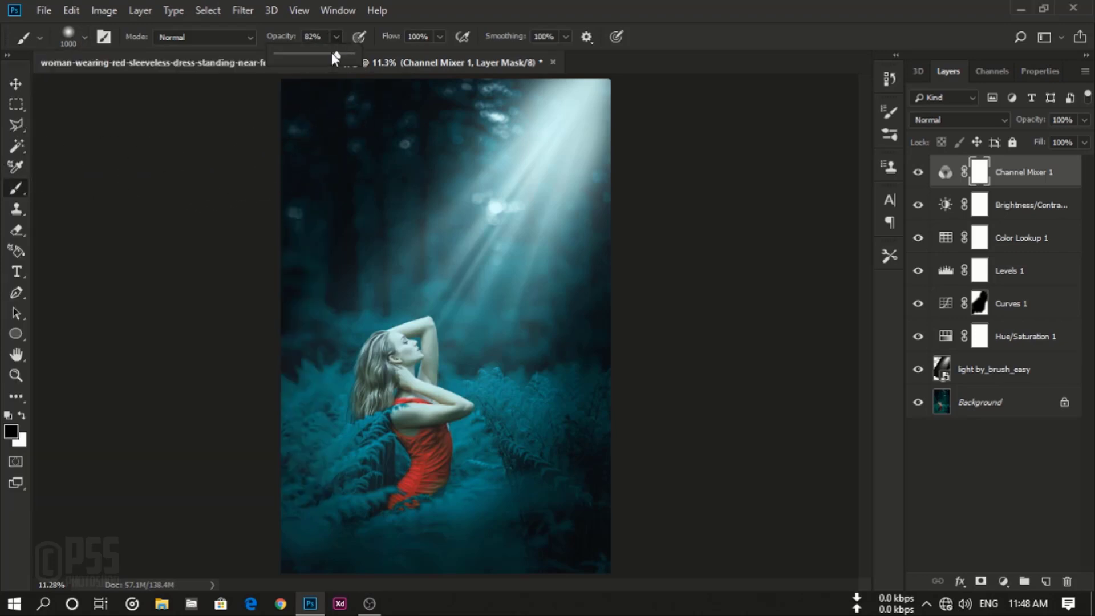
left_click(389, 57)
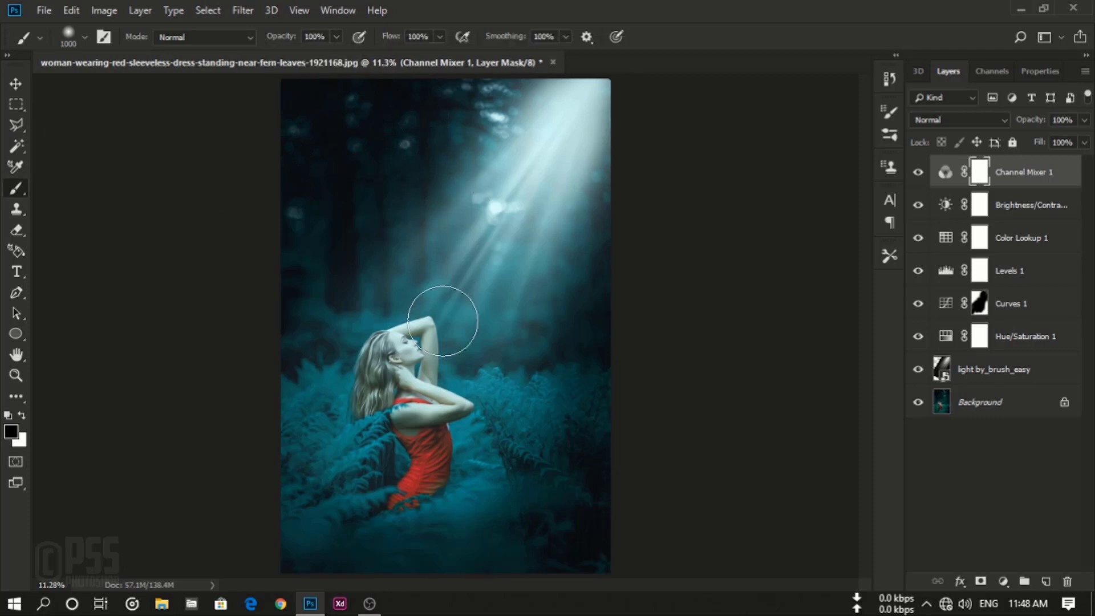
key("bracketleft")
key("bracketleft")
key("bracketleft")
key("bracketleft")
key("bracketleft")
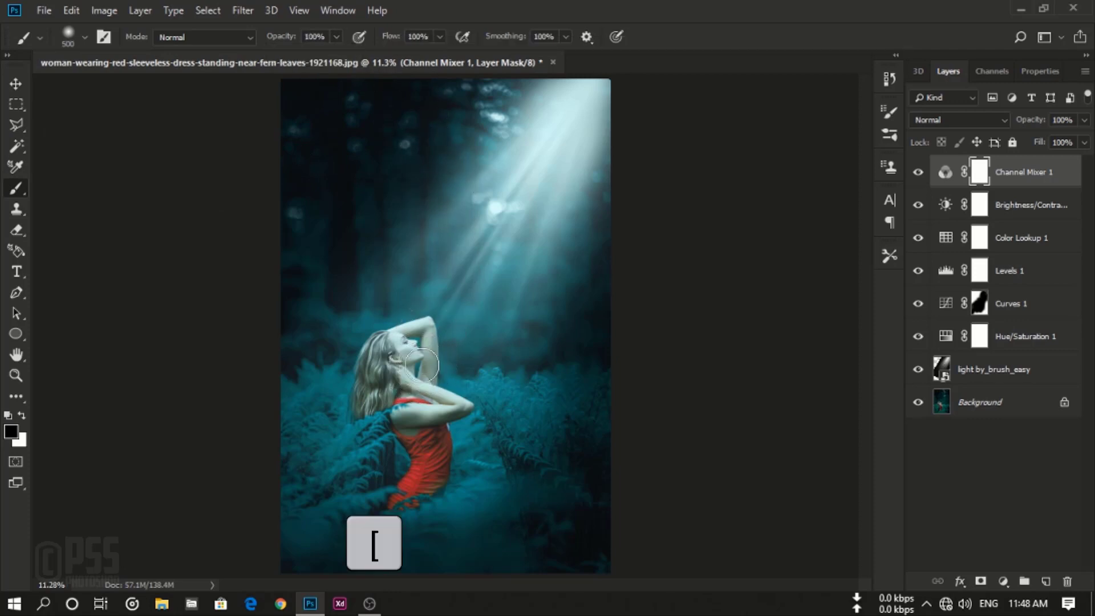
key("bracketright")
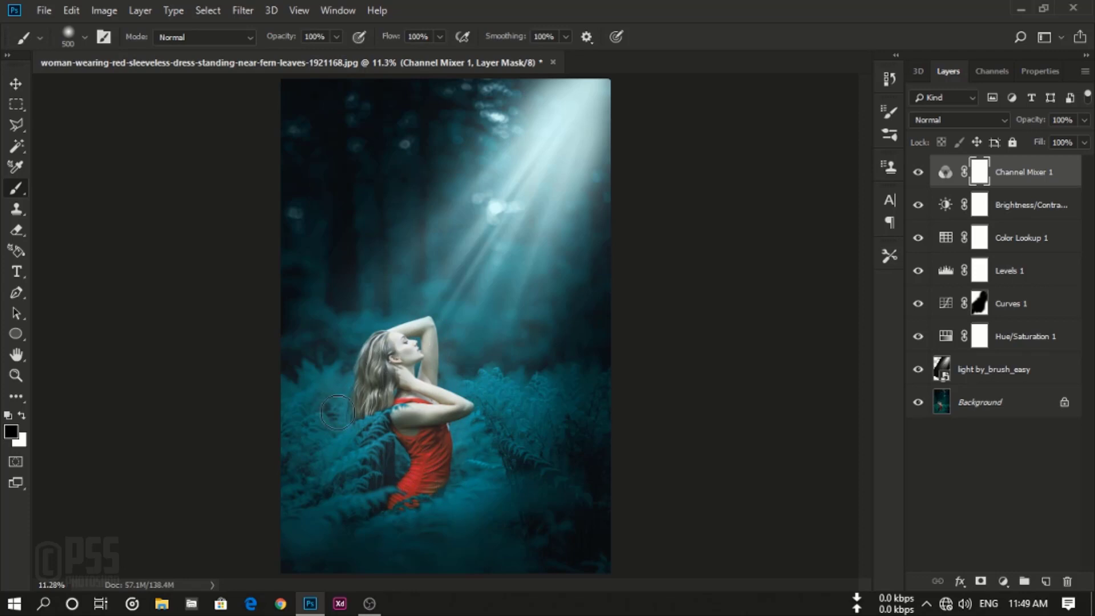
left_click(406, 488)
left_click(17, 85)
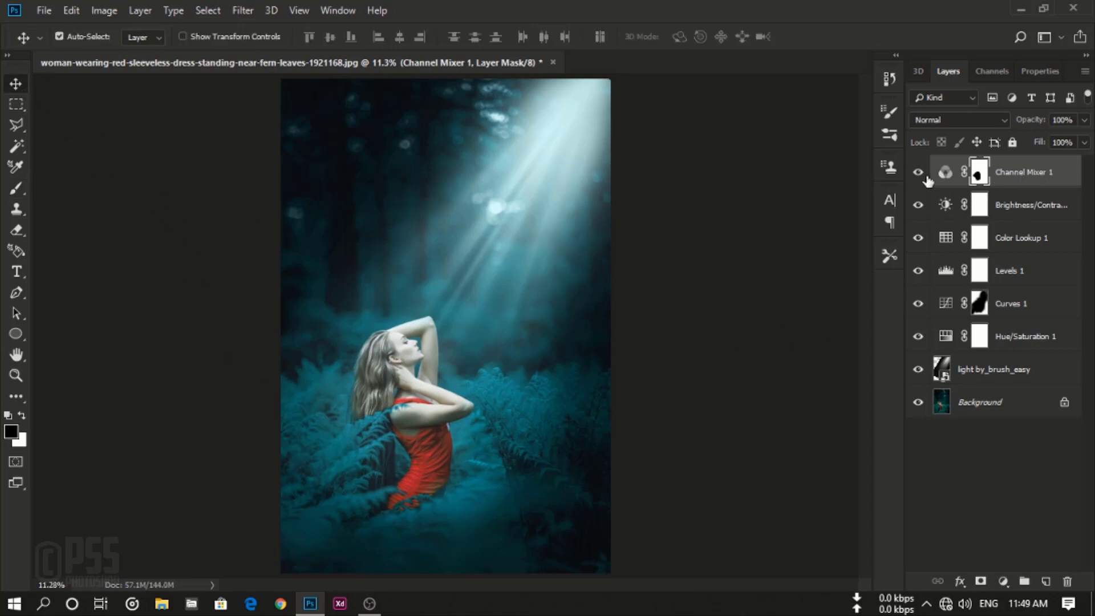
Compare before and after by hiding every layer above the Background and showing them all again
left_click_drag(919, 173, 921, 373)
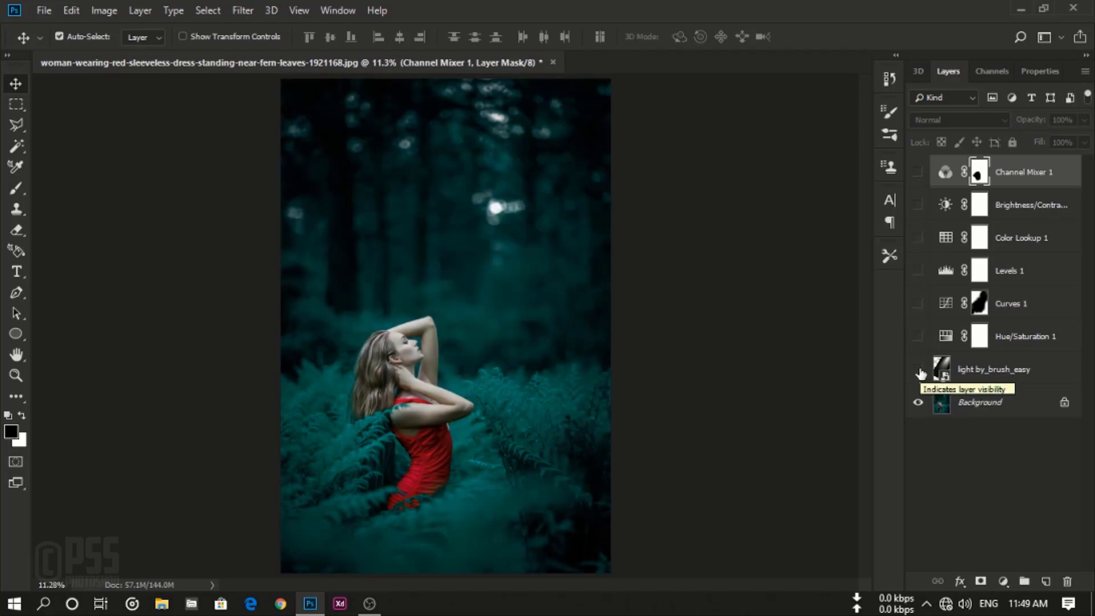
left_click(919, 371)
left_click(917, 337)
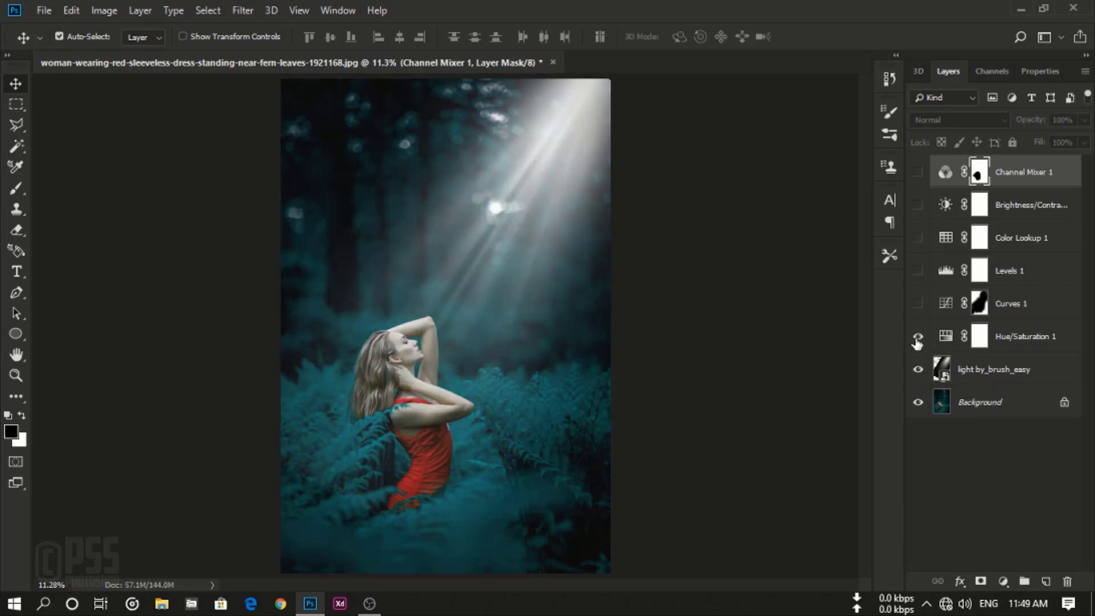
left_click(918, 271)
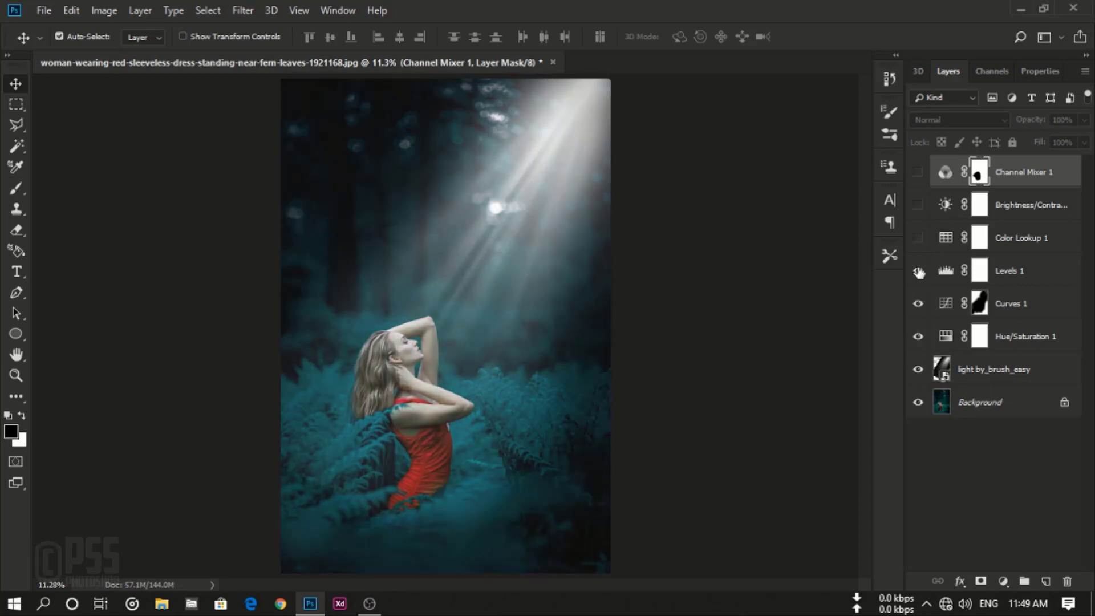
left_click(919, 205)
left_click(918, 172)
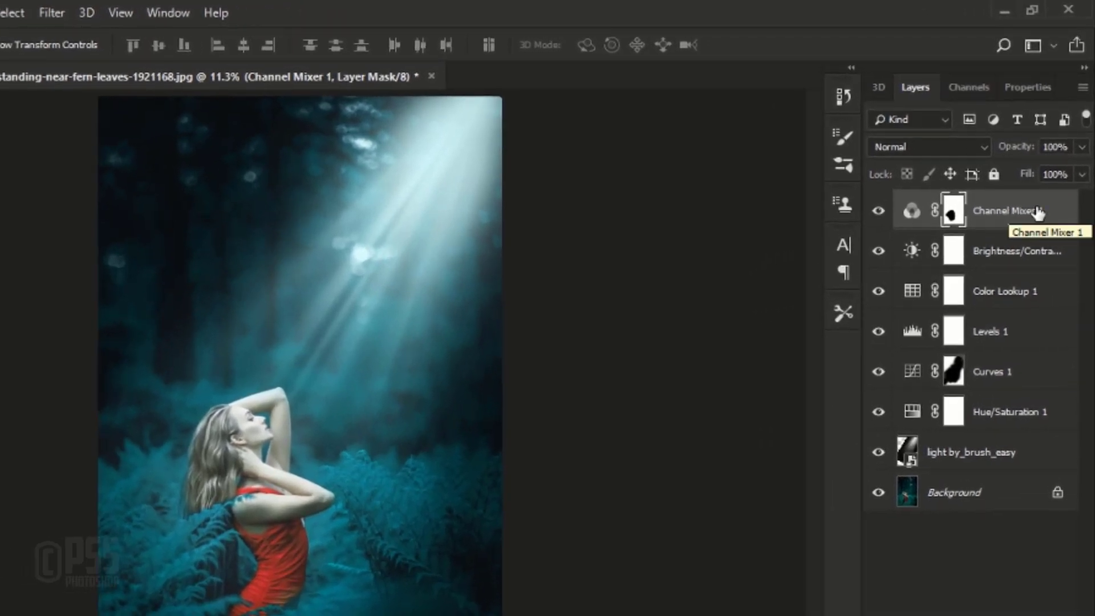
Group the light layer with all adjustment layers, and stamp the visible image onto a new layer above the group
left_click(1019, 453, "shift")
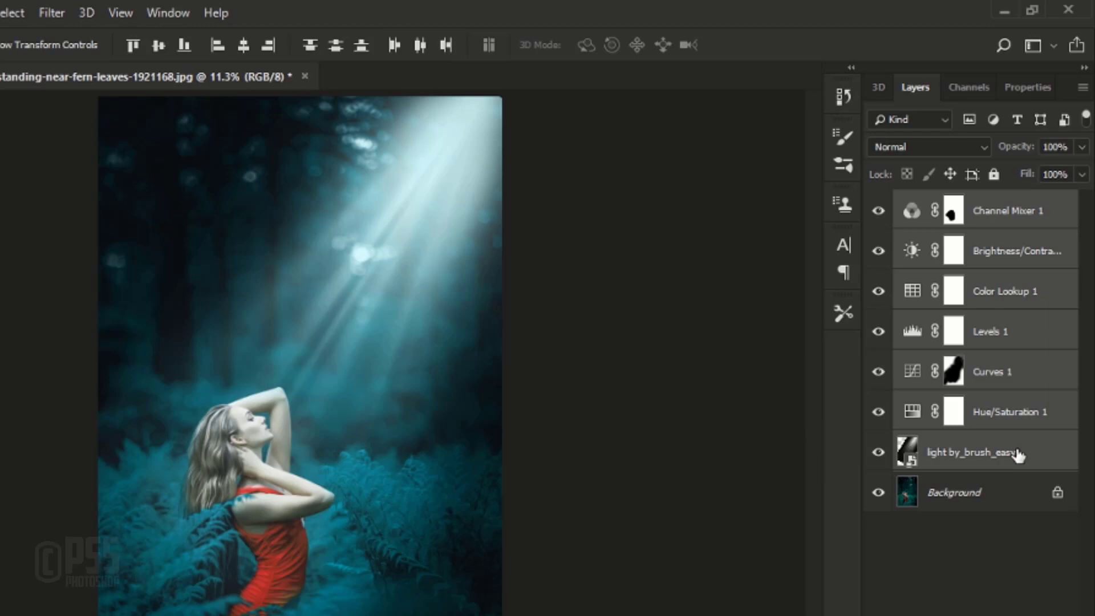
key("ctrl+g")
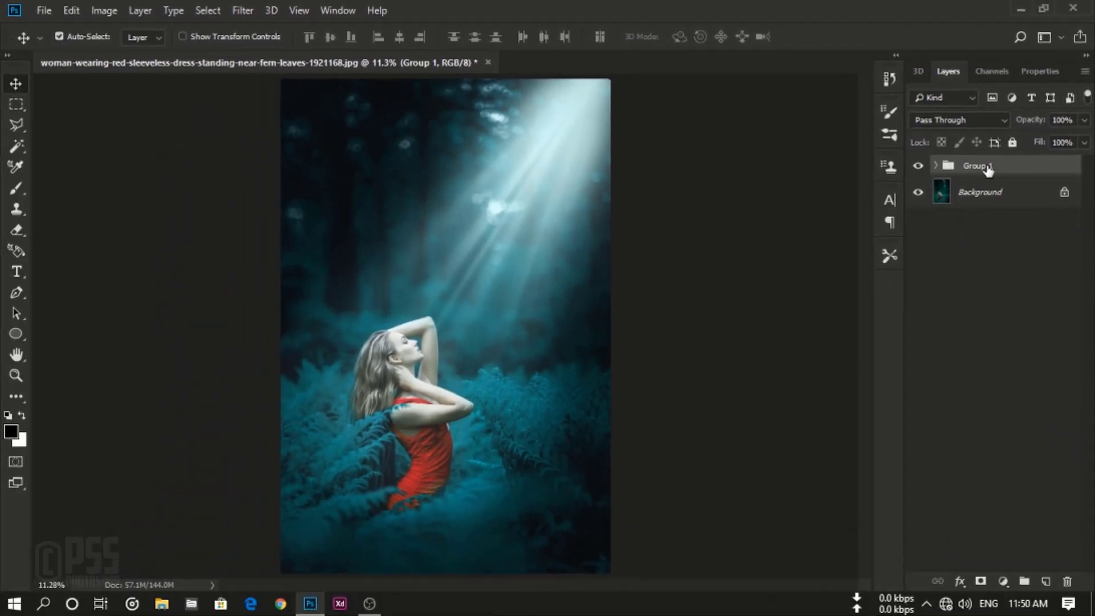
left_click(918, 167)
left_click(918, 167)
left_click(1046, 582)
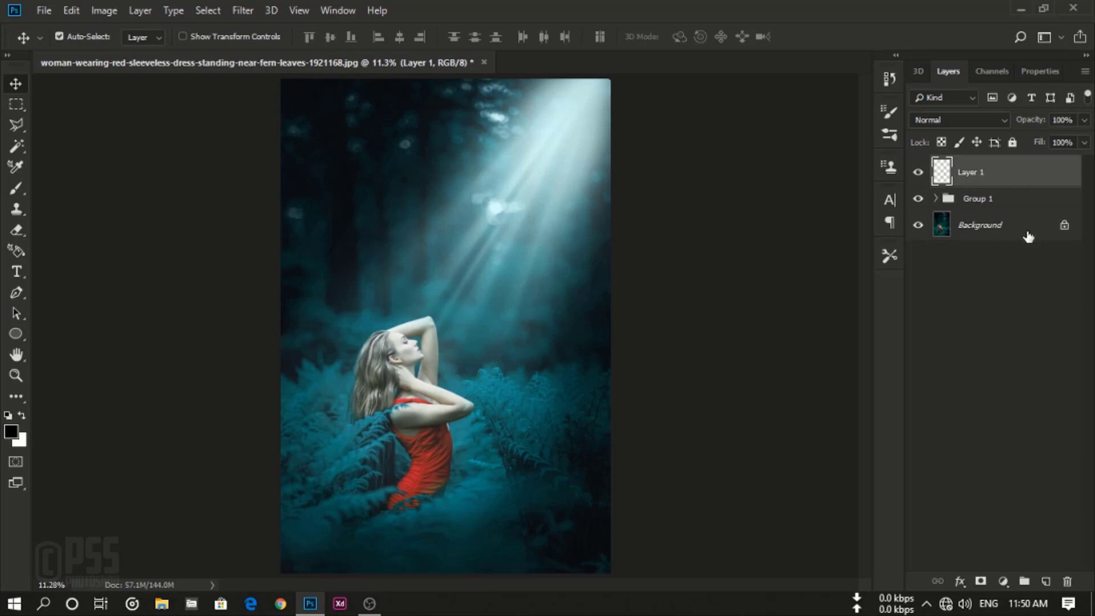
key("ctrl+shift+alt+e")
Apply Camera Raw basic adjustments: Temperature +6, Exposure +0.10, Contrast +7, Highlights +13, Shadows -9, Whites +16 and Blacks +6
left_click(243, 10)
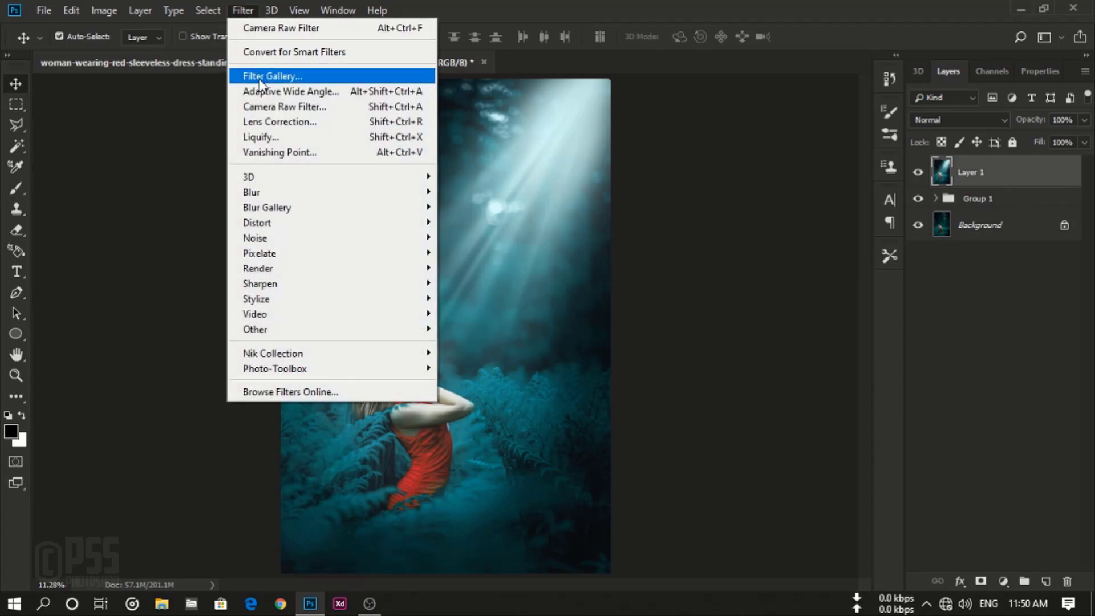
left_click(364, 107)
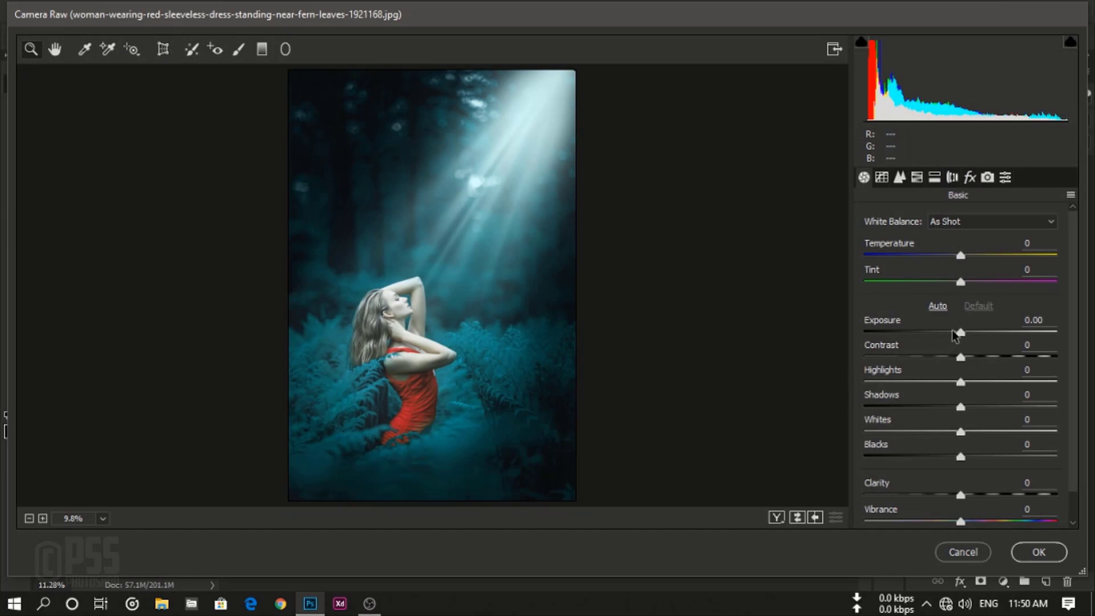
left_click_drag(963, 258, 969, 256)
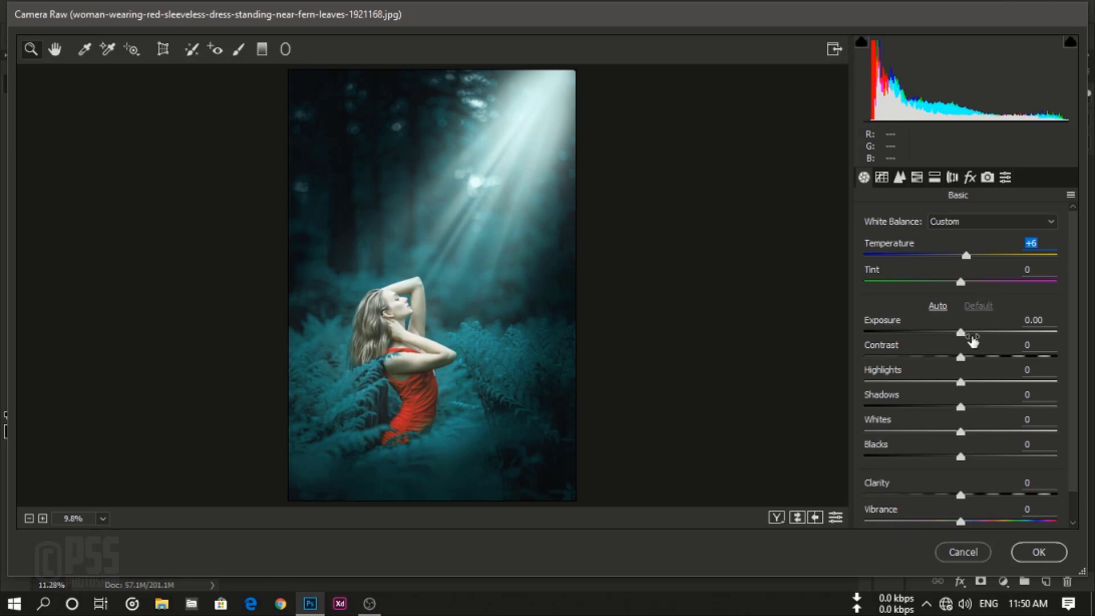
left_click_drag(963, 336, 965, 335)
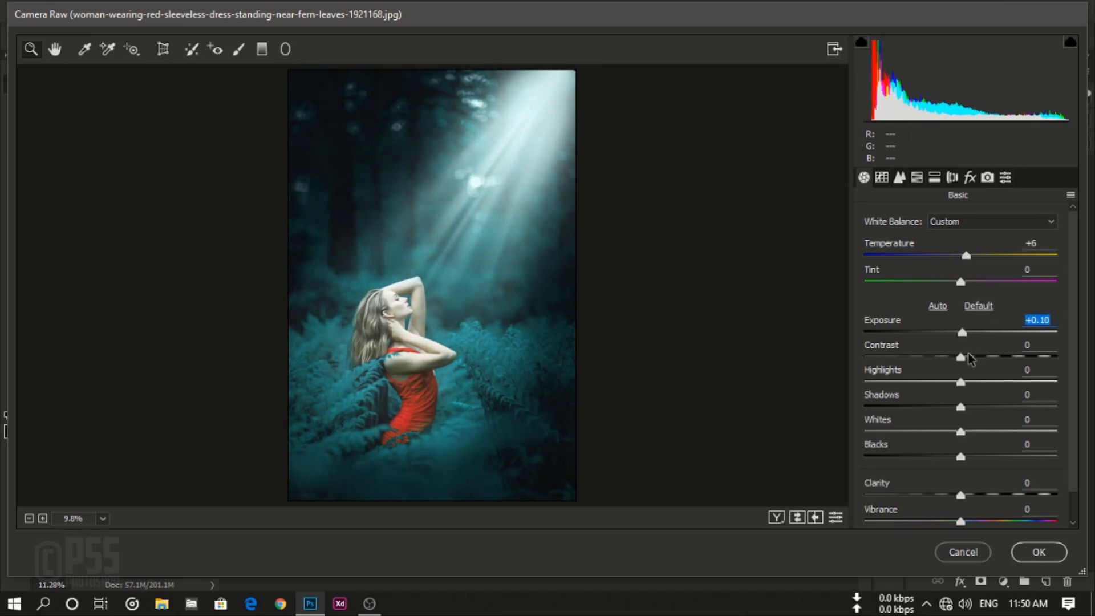
left_click_drag(963, 359, 966, 461)
left_click(961, 458)
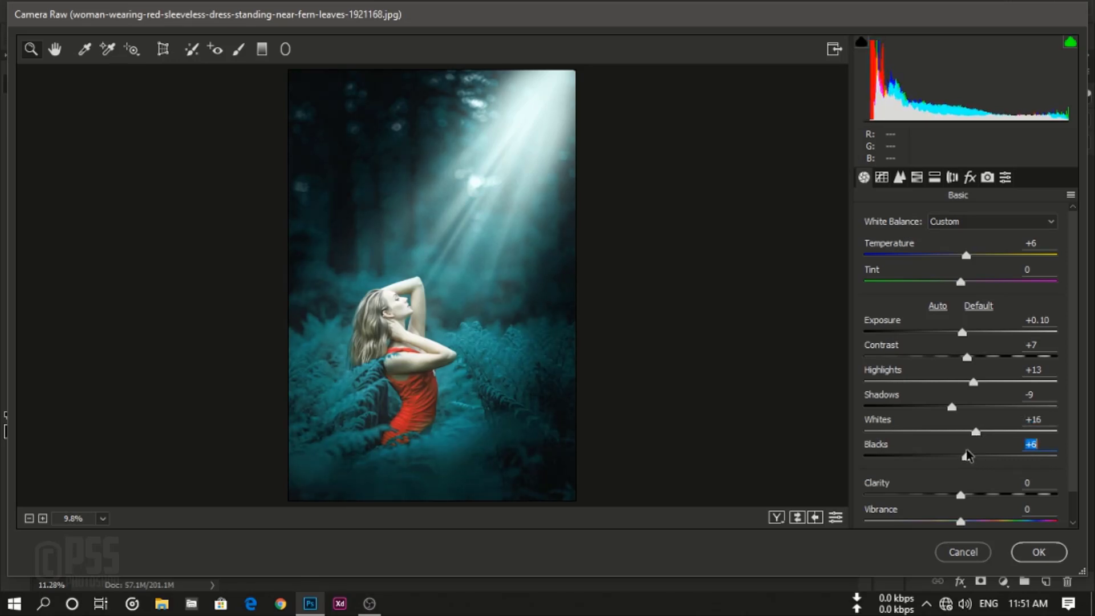
Set Clarity to +10 and Vibrance to +6, and give the post-crop vignetting an Amount of +4
scroll(969, 502, "down", 1)
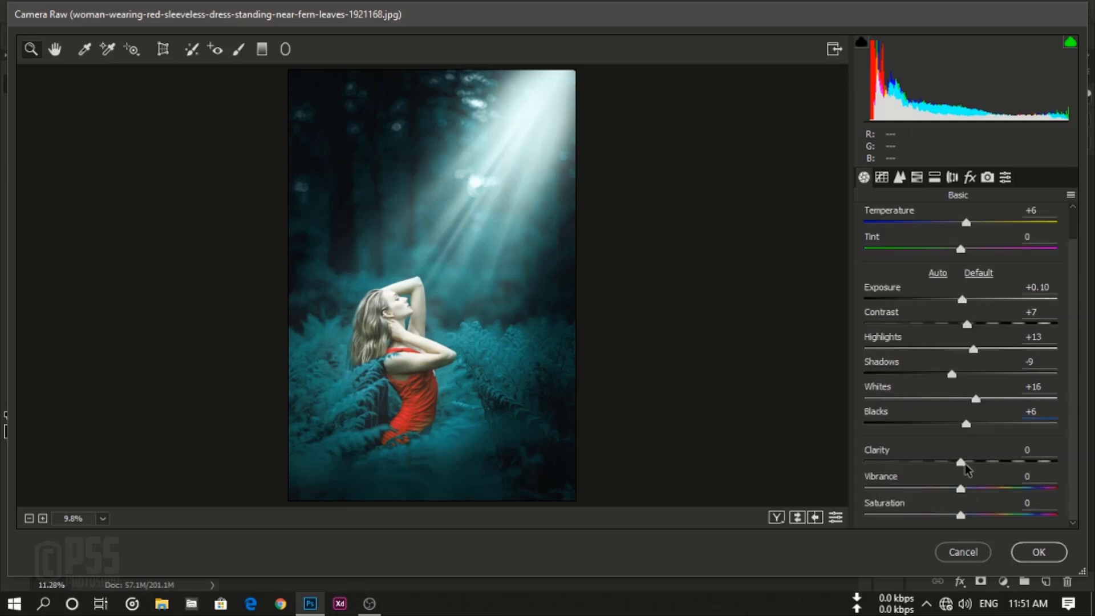
left_click_drag(960, 461, 972, 465)
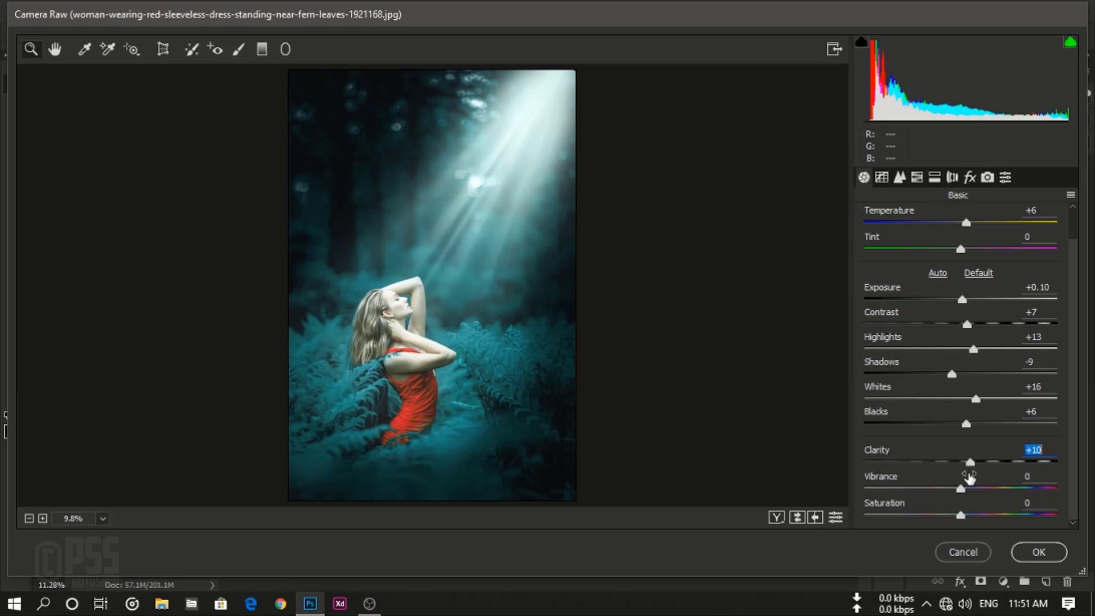
left_click_drag(964, 492, 972, 494)
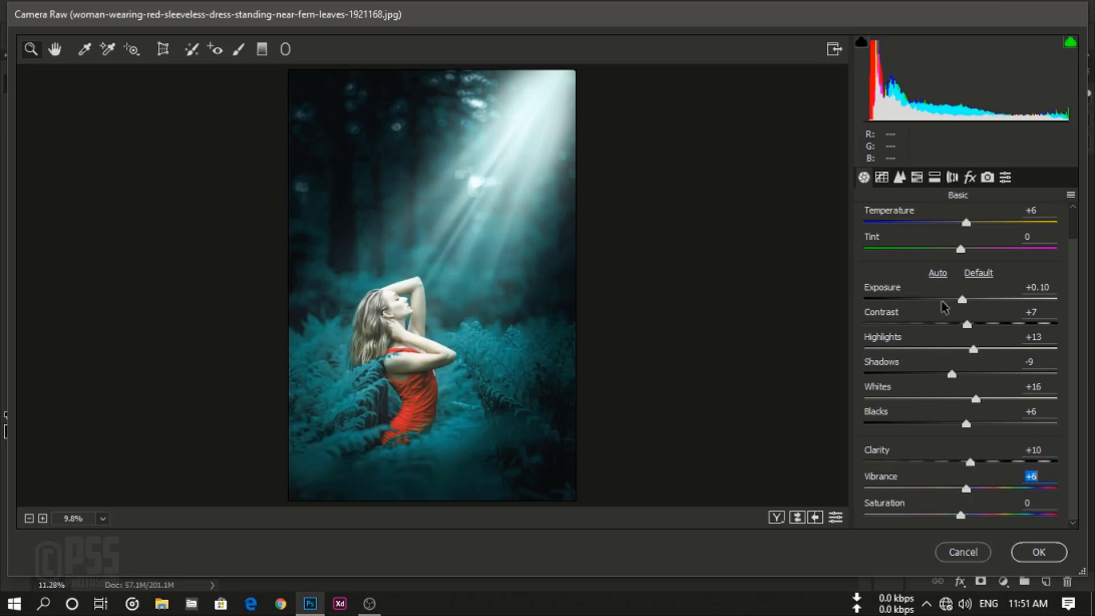
left_click(970, 177)
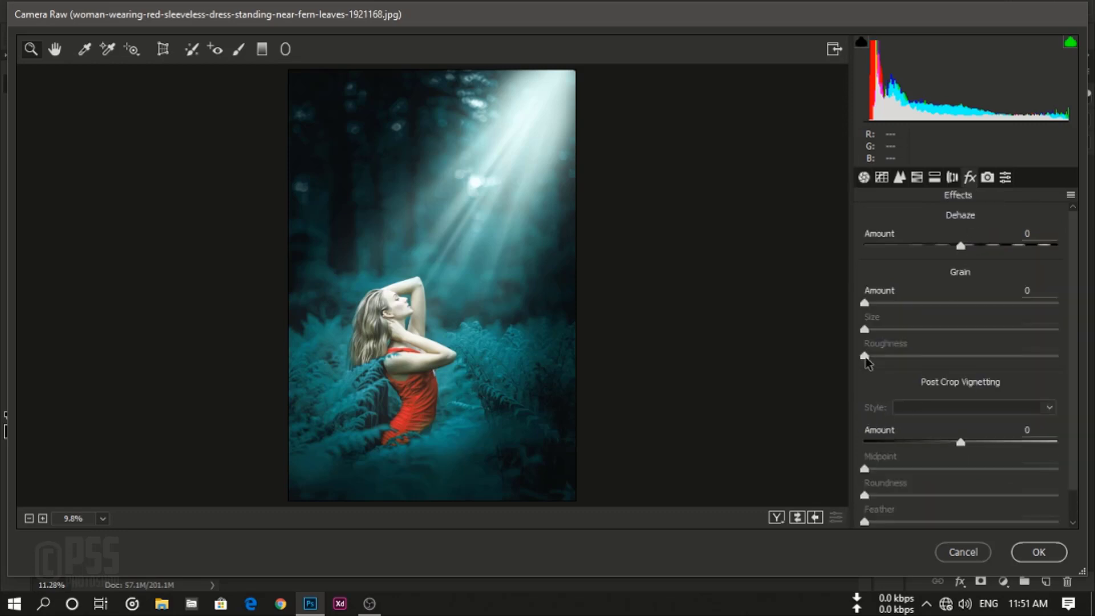
mouse_move(961, 444)
left_mouse_down()
mouse_move(973, 446)
mouse_move(966, 453)
left_mouse_up()
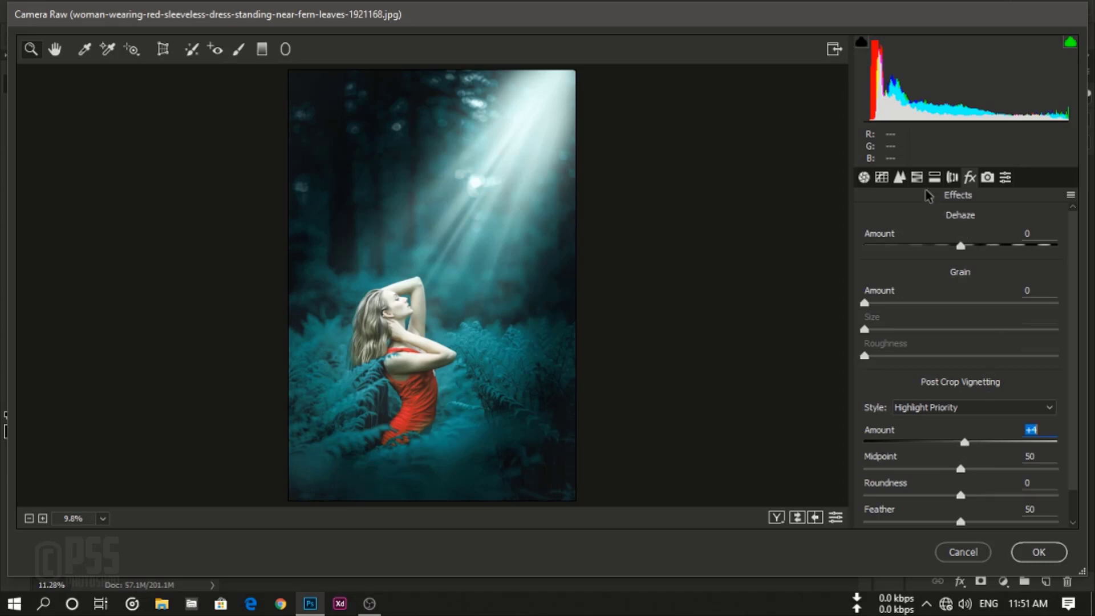
Set the sharpening Amount to 21 and the noise reduction Luminance to 5
left_click(901, 178)
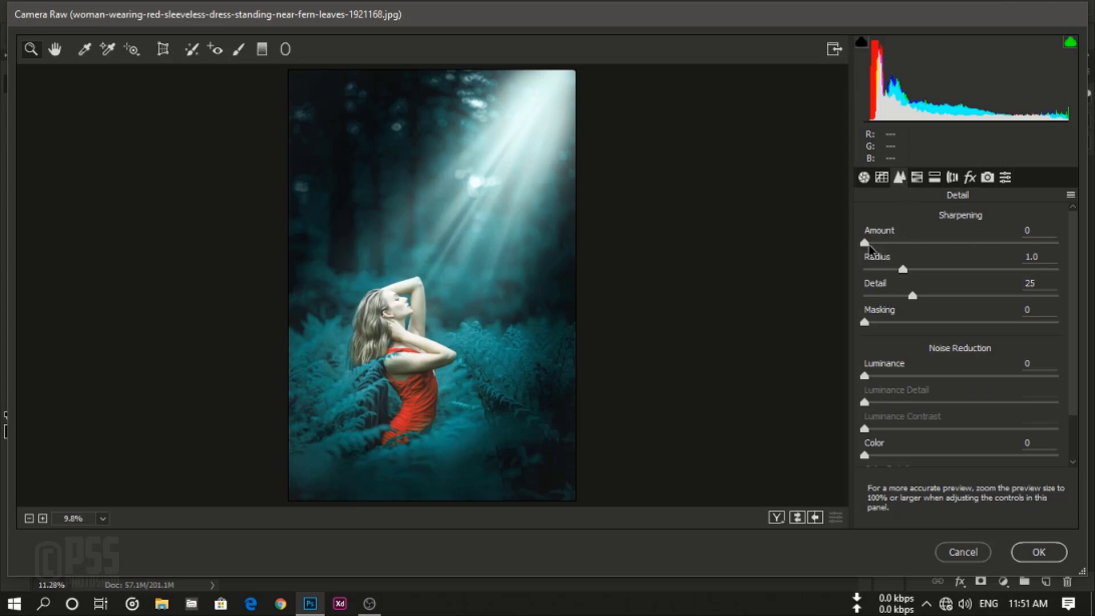
left_click_drag(866, 242, 882, 244)
left_click_drag(882, 245, 894, 245)
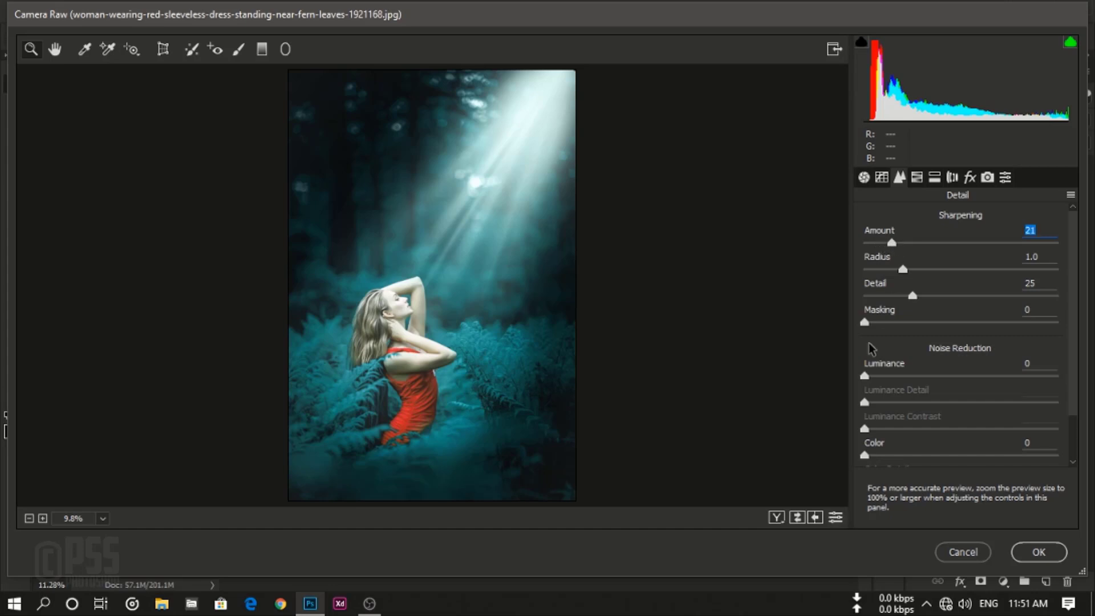
left_click_drag(865, 377, 874, 377)
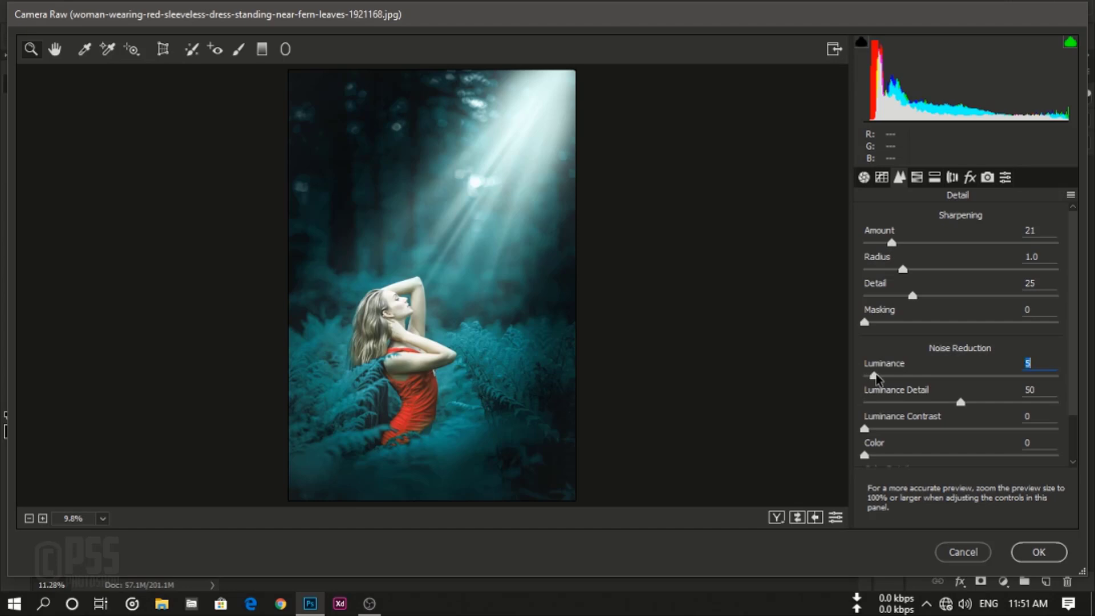
Split-tone the image with highlights at Hue 62, Saturation 2 and shadows at Hue 140, Saturation 1
left_click(935, 178)
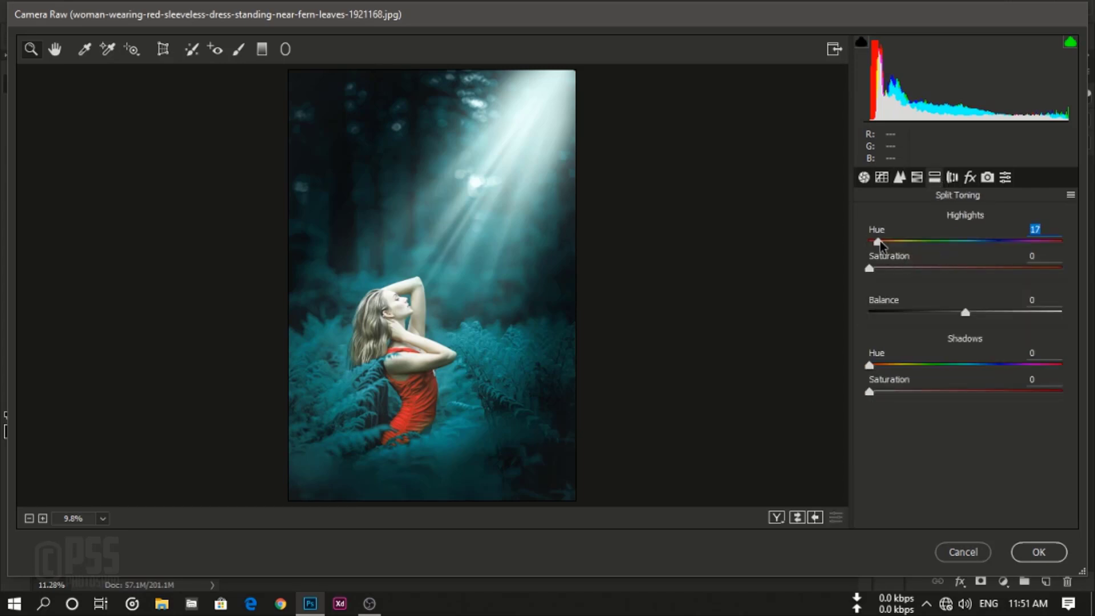
left_click_drag(881, 241, 875, 268)
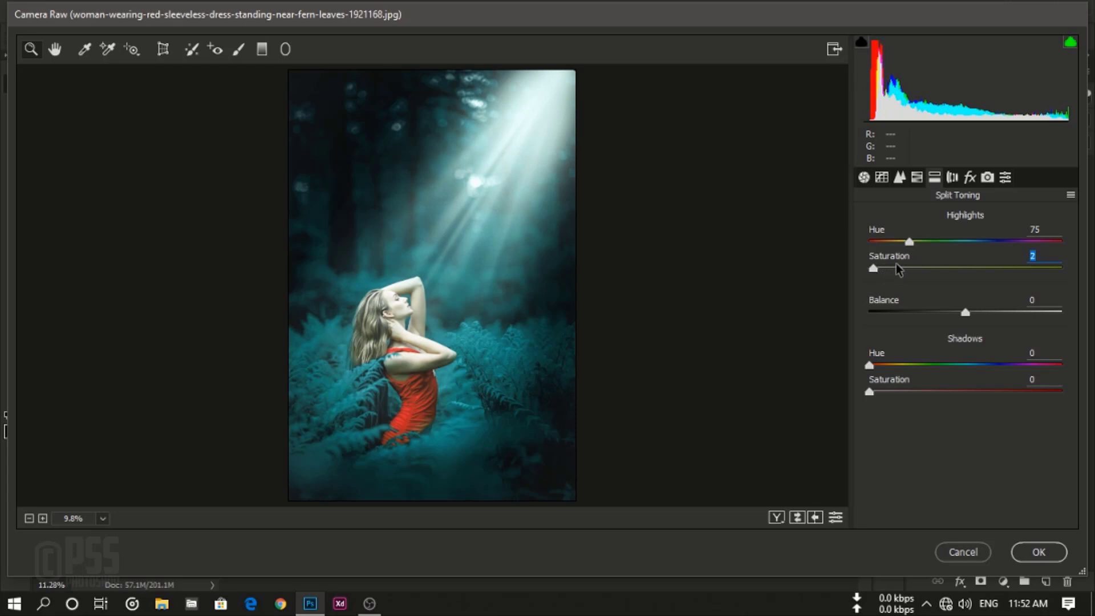
left_click_drag(910, 242, 904, 242)
left_click_drag(874, 366, 945, 370)
mouse_move(870, 392)
left_mouse_down()
mouse_move(914, 394)
mouse_move(875, 394)
left_mouse_up()
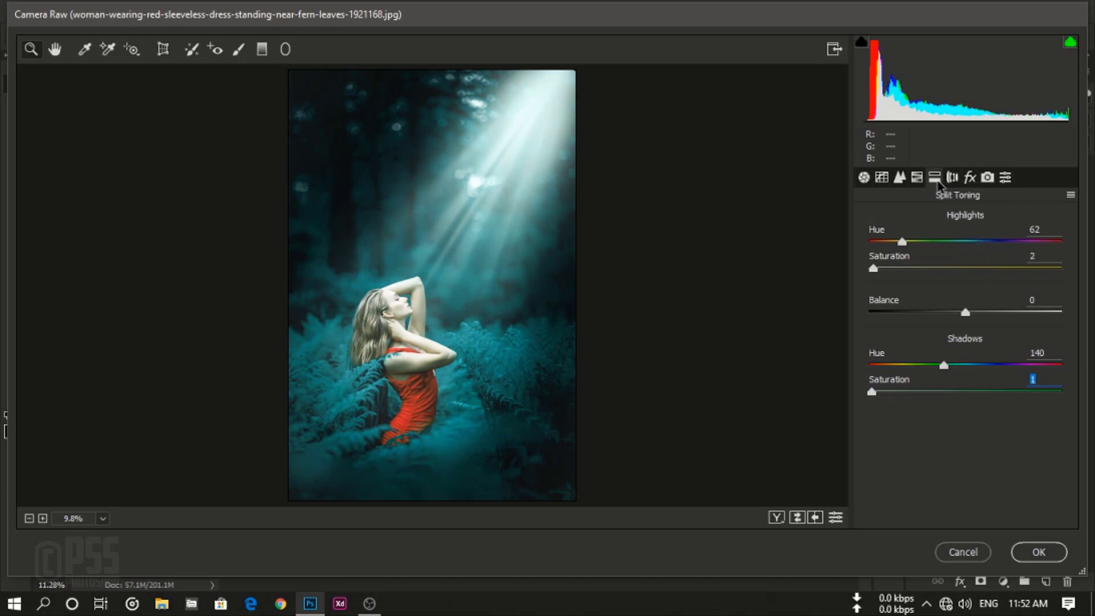
Raise the sharpening Amount to 26 and increase the Luminance noise reduction slightly
left_click(901, 179)
left_click_drag(896, 242, 898, 243)
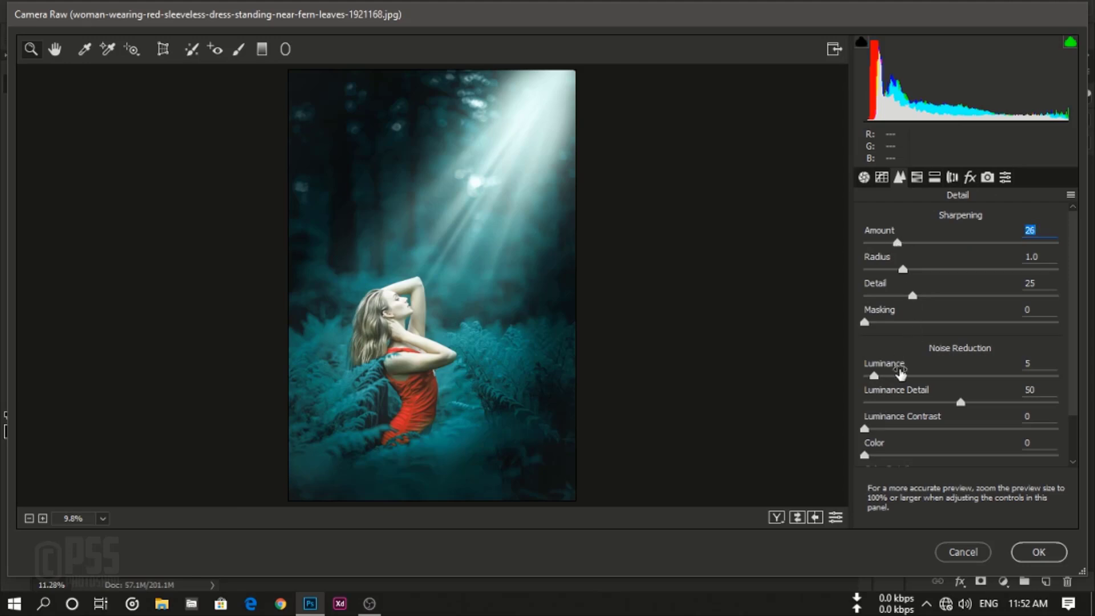
left_click_drag(874, 376, 888, 376)
Raise Clarity to +21 and apply the Camera Raw adjustments to the stamped layer
left_click(882, 178)
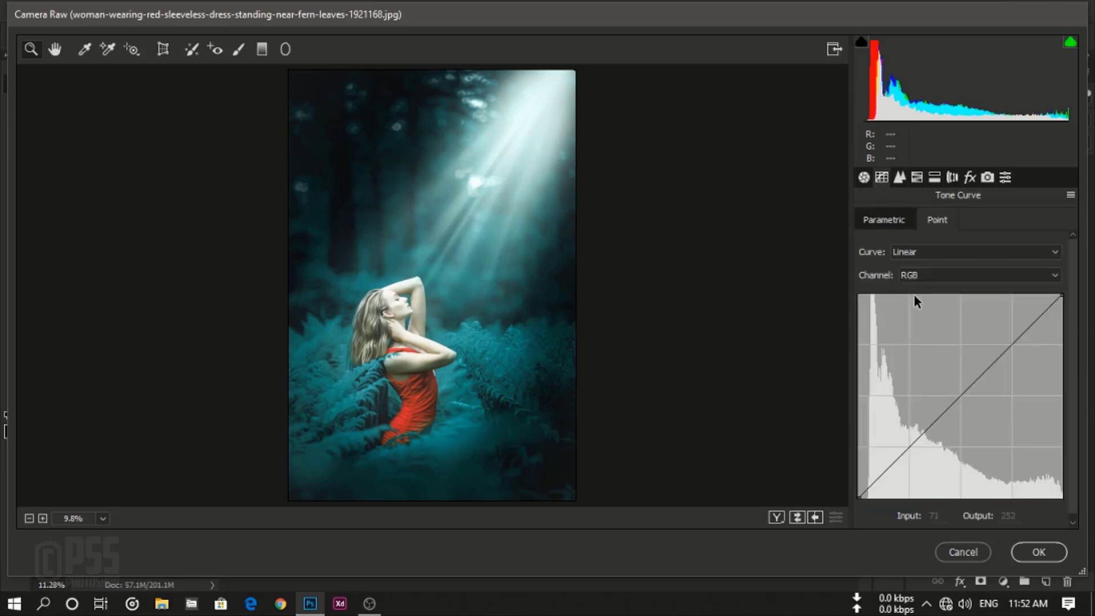
left_click(864, 178)
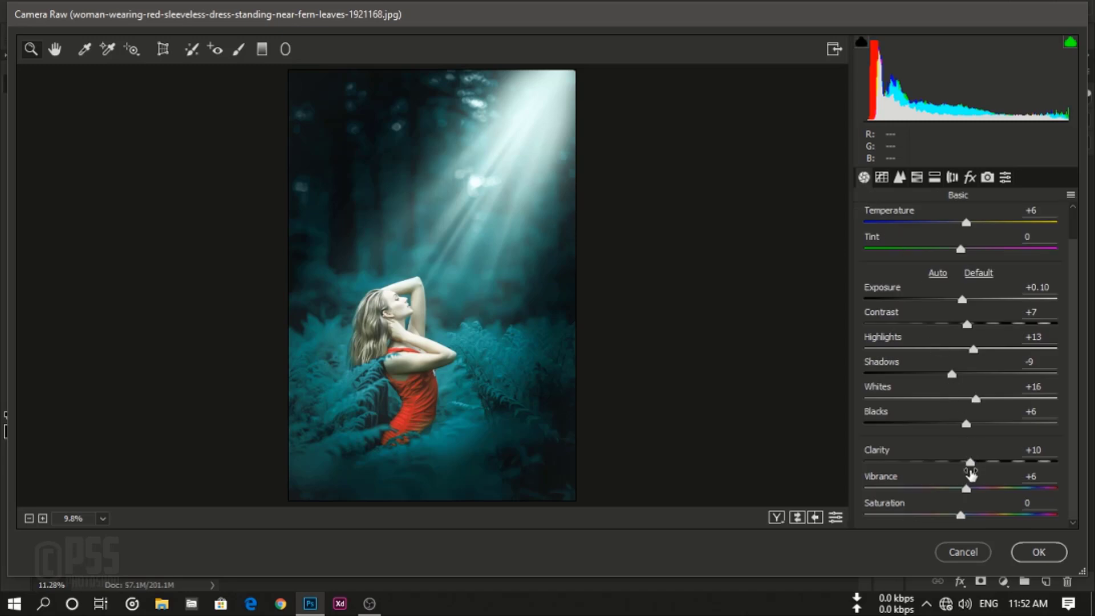
left_click_drag(972, 461, 982, 464)
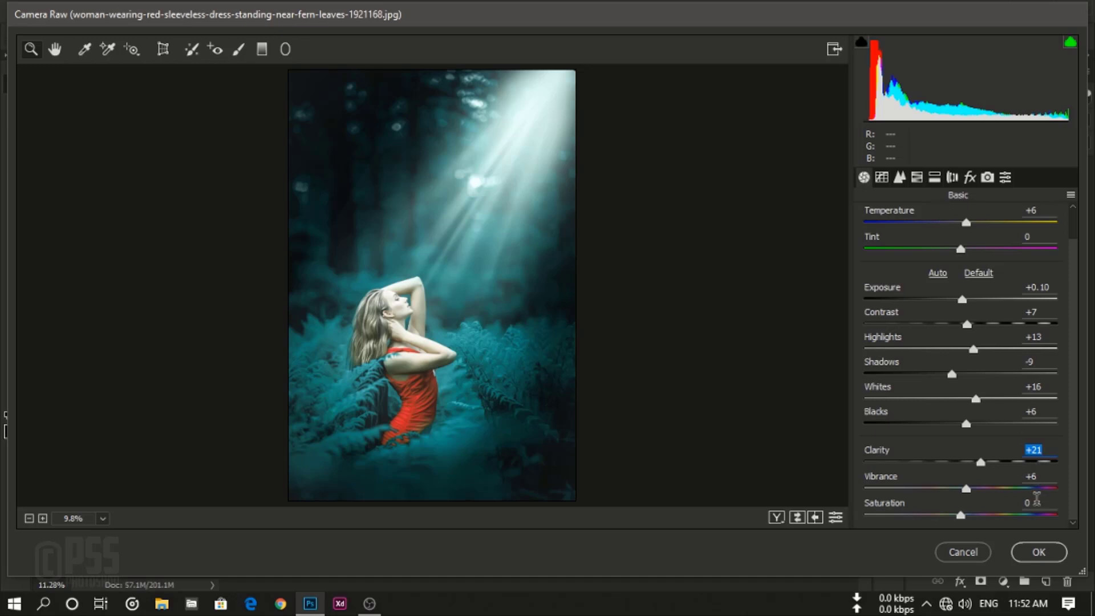
left_click(1039, 552)
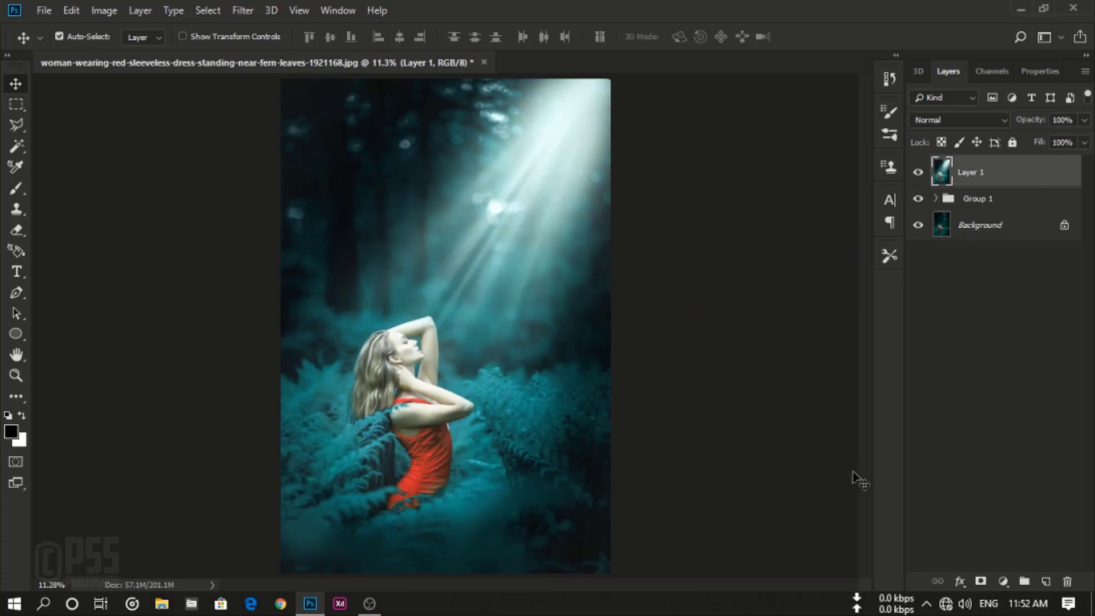
Toggle the visibility of Layer 1 and Group 1 to compare the finished image with the original, leaving both shown
left_click(918, 173)
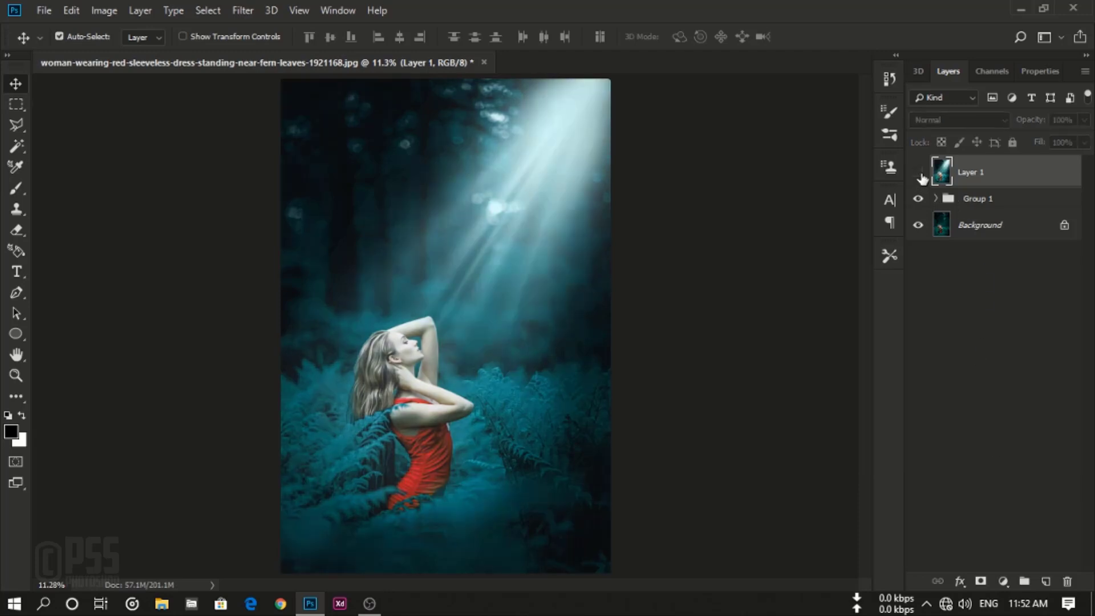
left_click(918, 172)
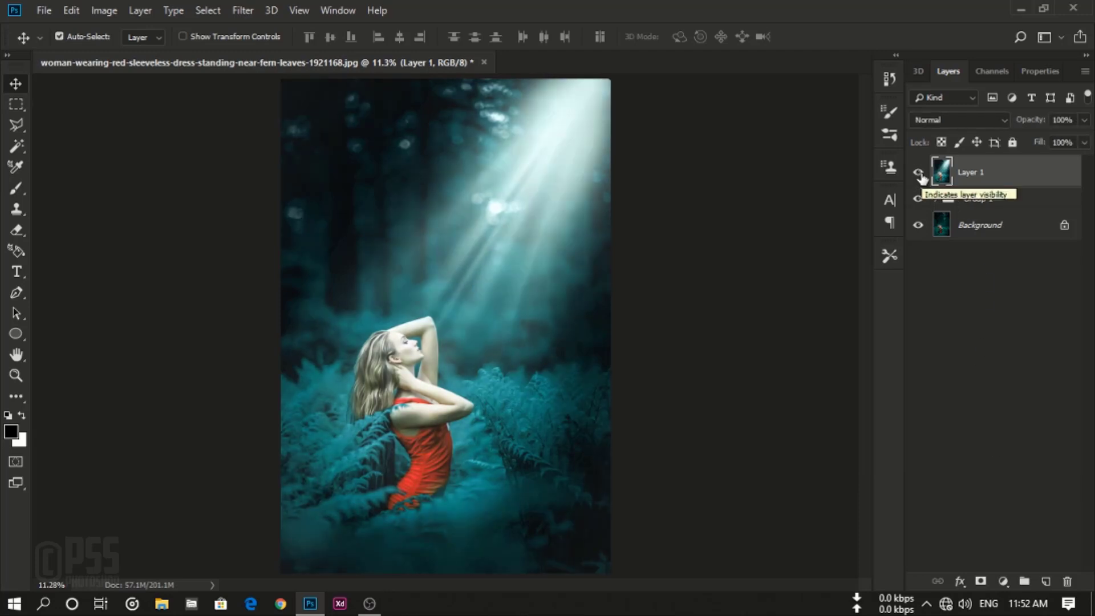
left_click(918, 172)
left_click(920, 199)
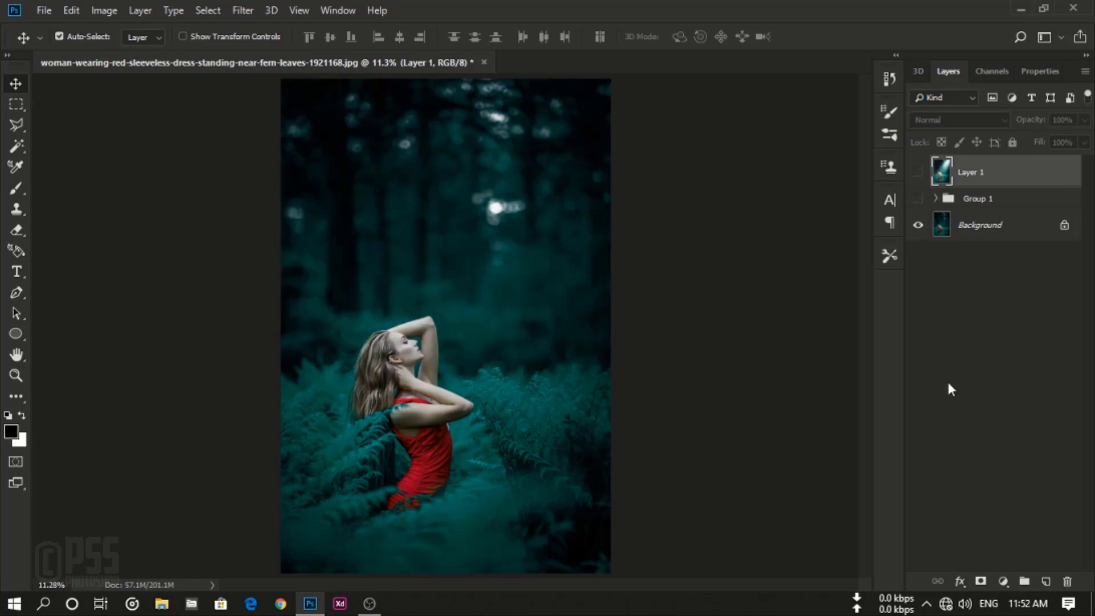
left_click(918, 199)
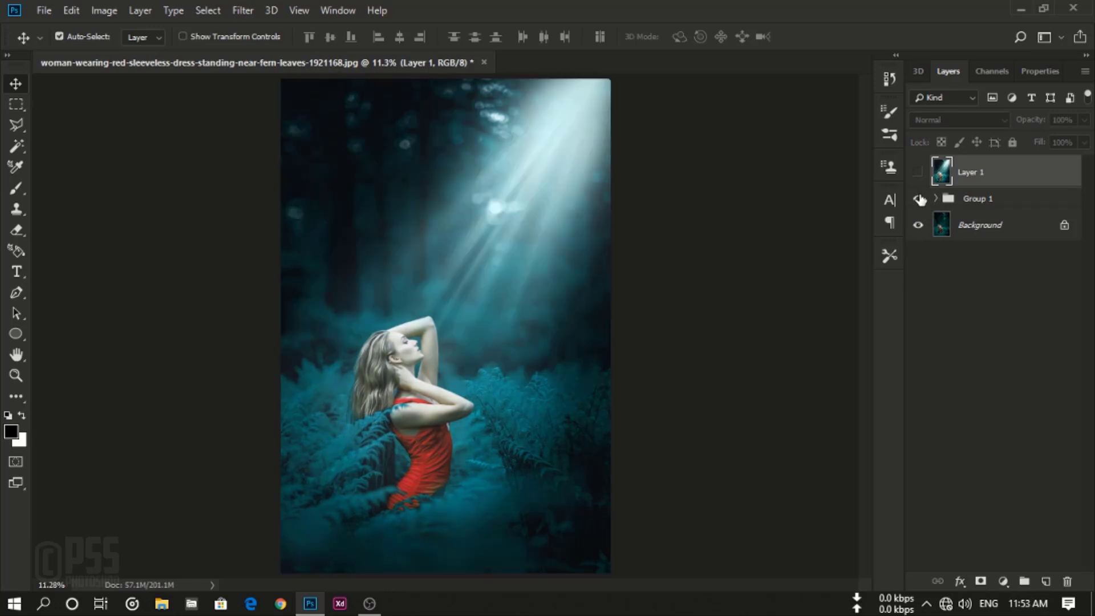
left_click(918, 172)
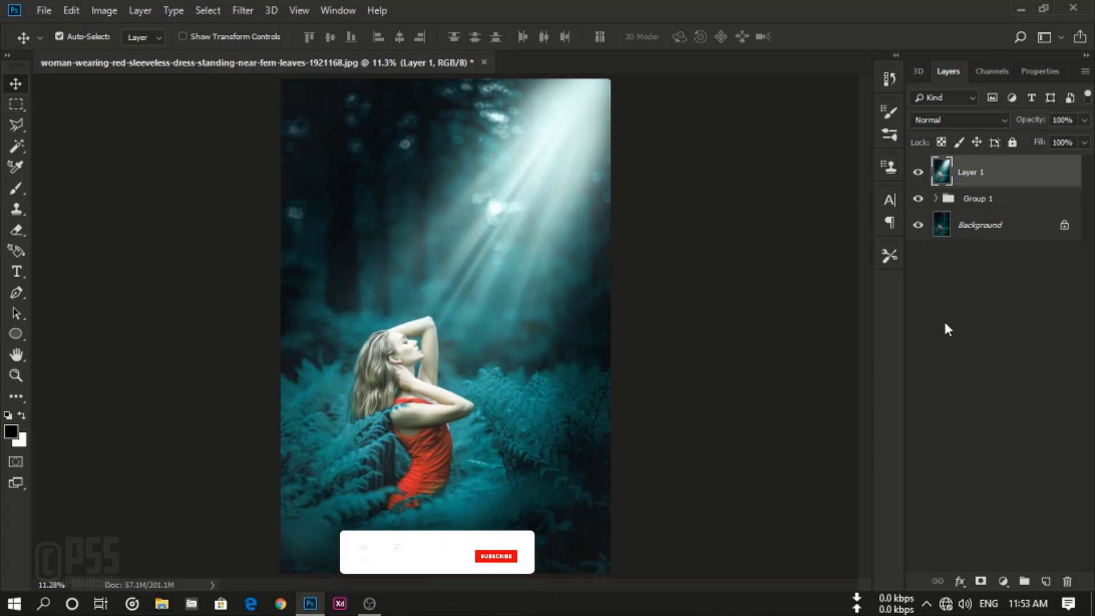